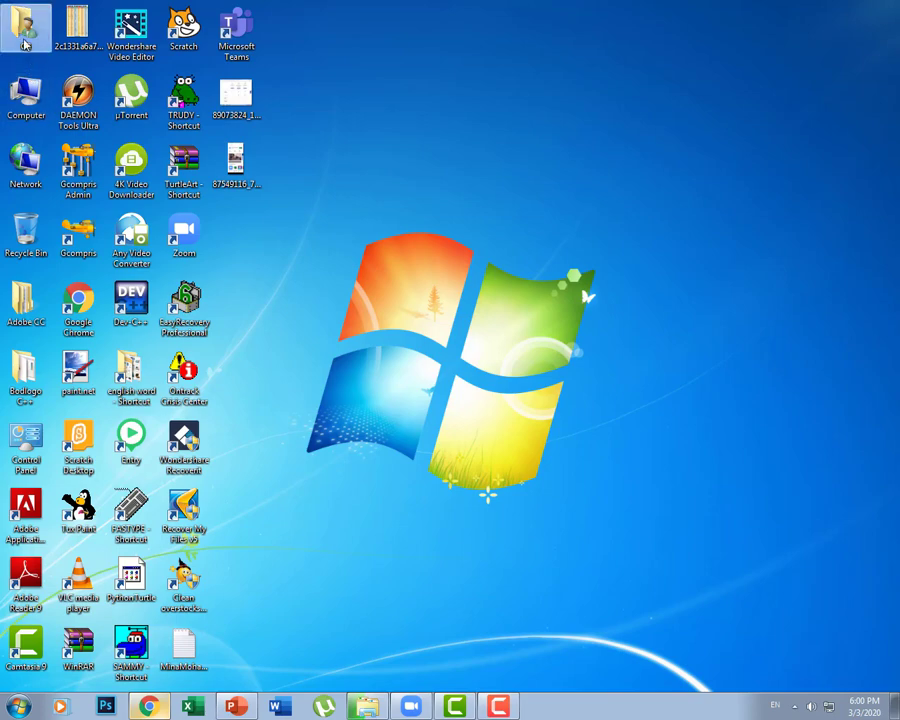
Step: Check ZoomInstaller in the Pictures library, close Explorer and show the desktop
click(57, 180)
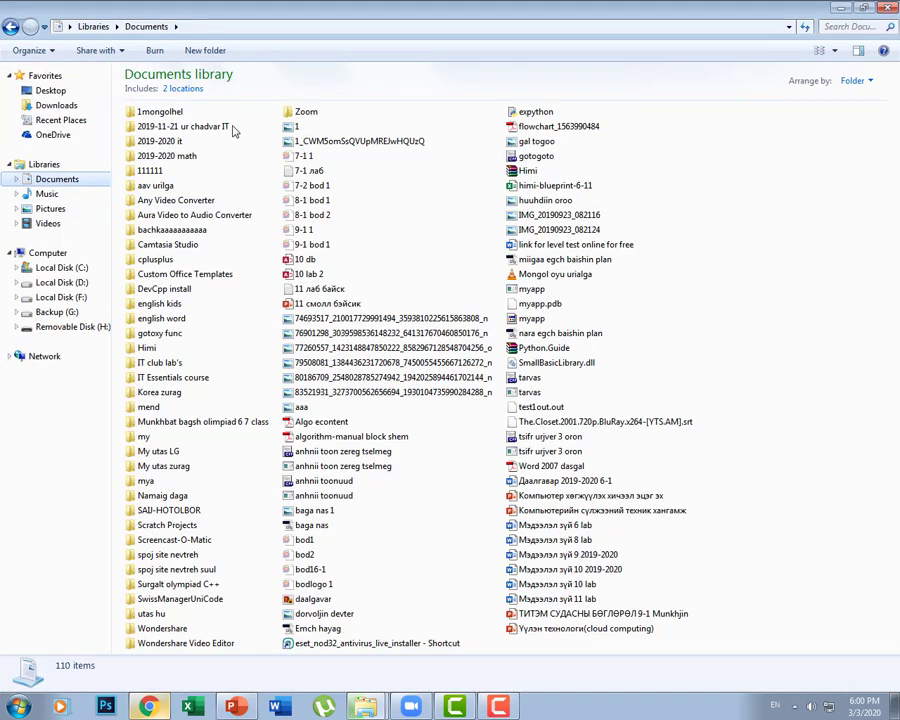
click(55, 209)
click(240, 168)
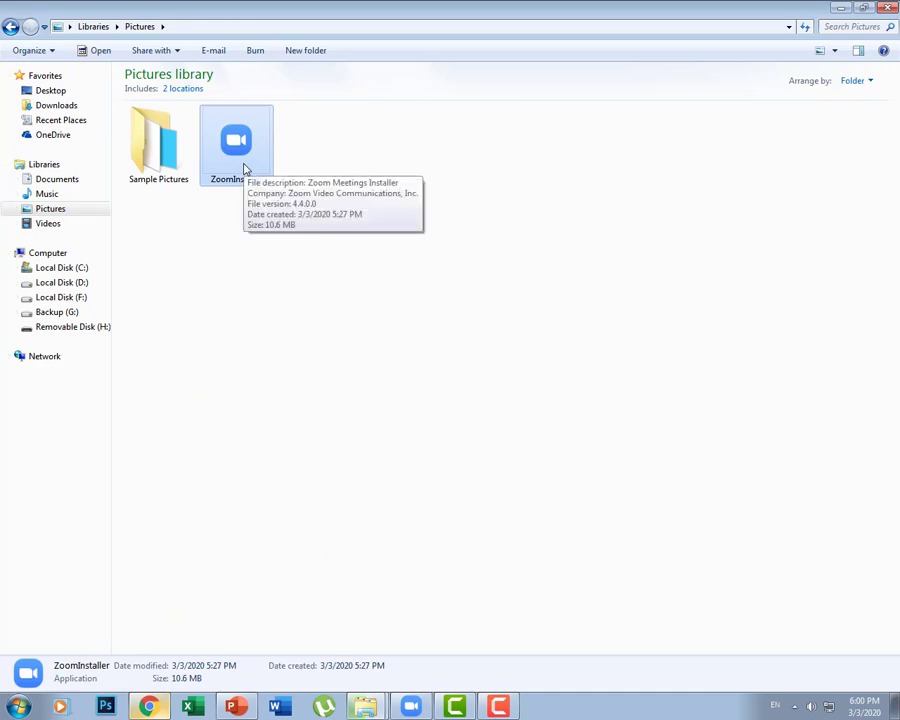
click(889, 8)
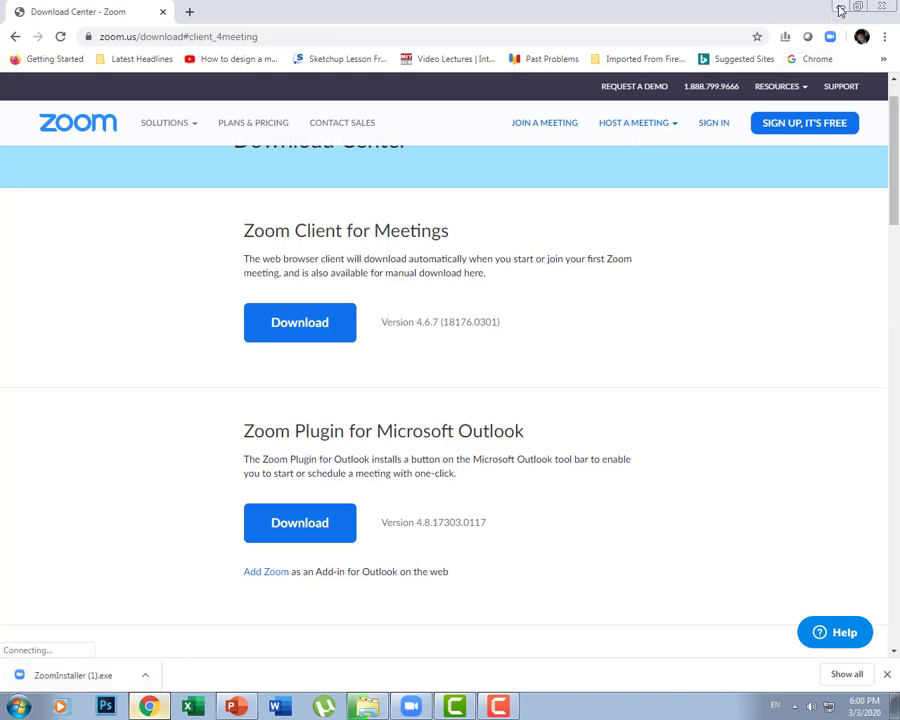
key(super+d)
double_click(259, 197)
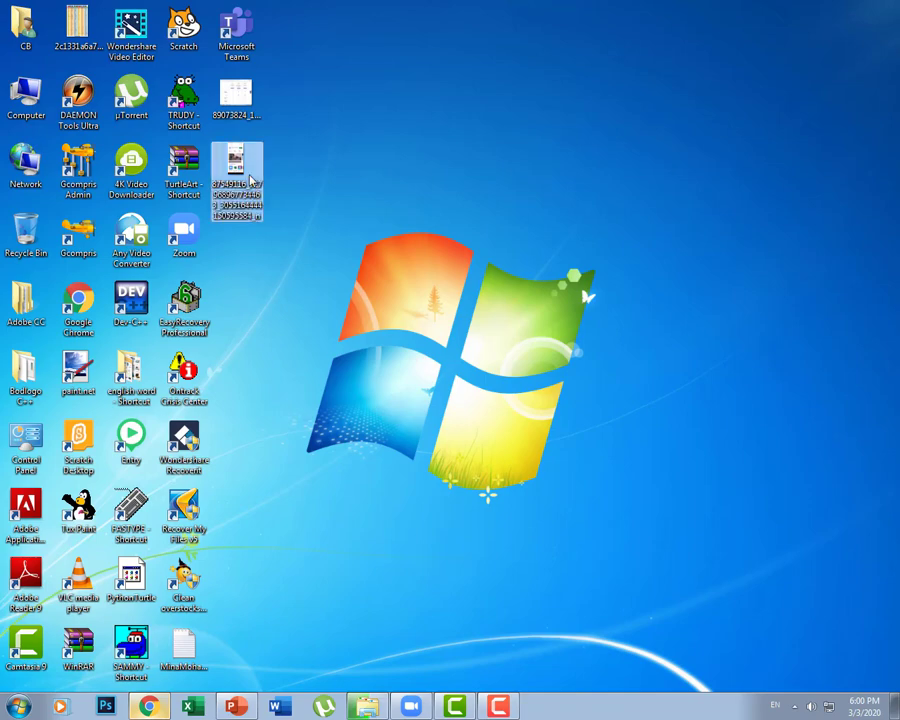
scroll(418, 171, up, 1)
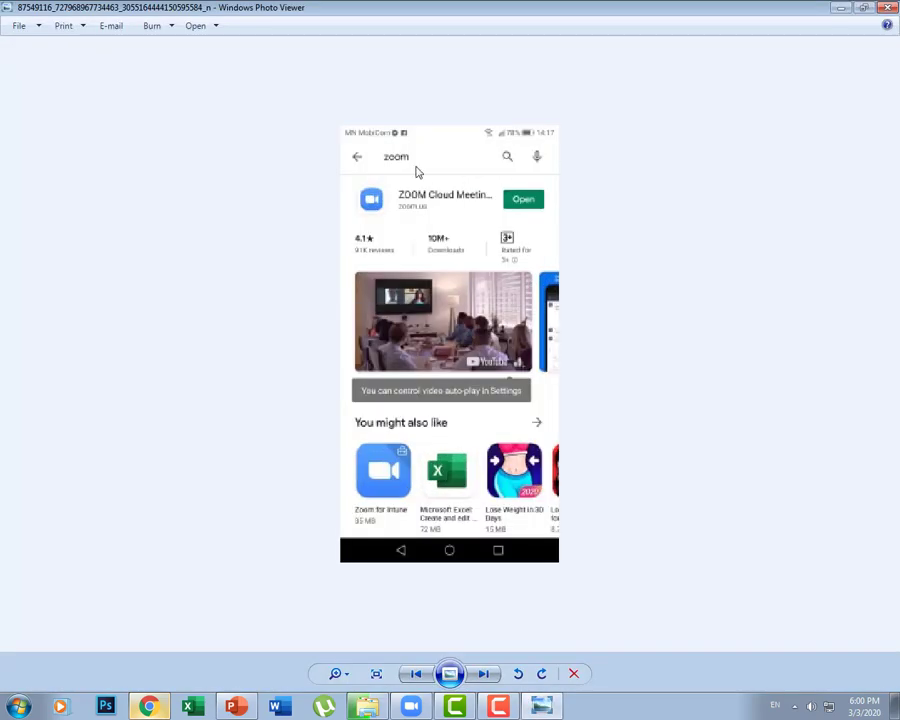
scroll(427, 205, up, 1)
scroll(446, 240, down, 1)
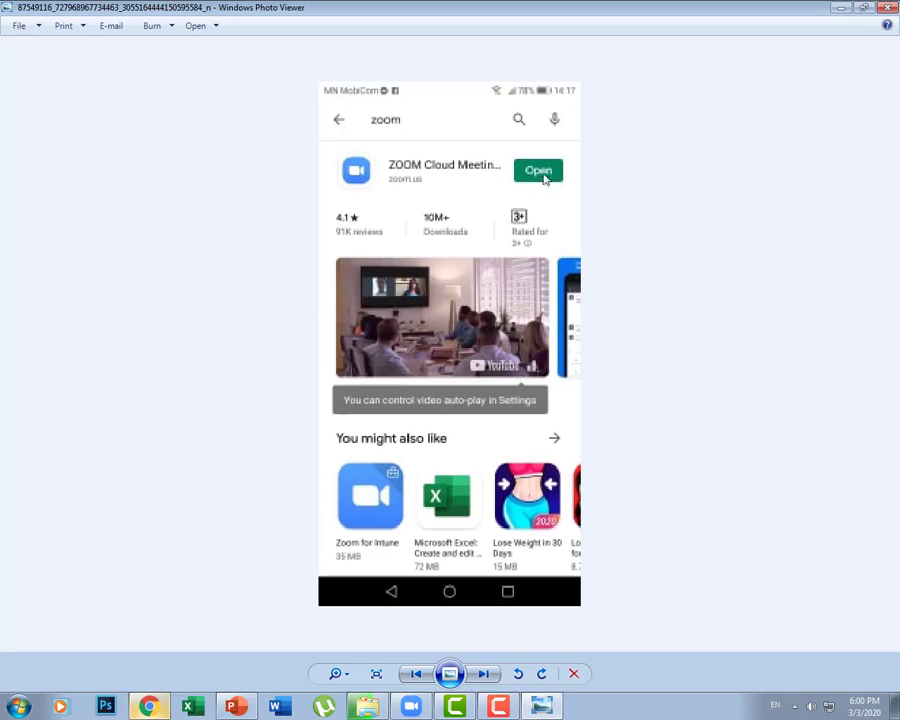
scroll(395, 140, up, 1)
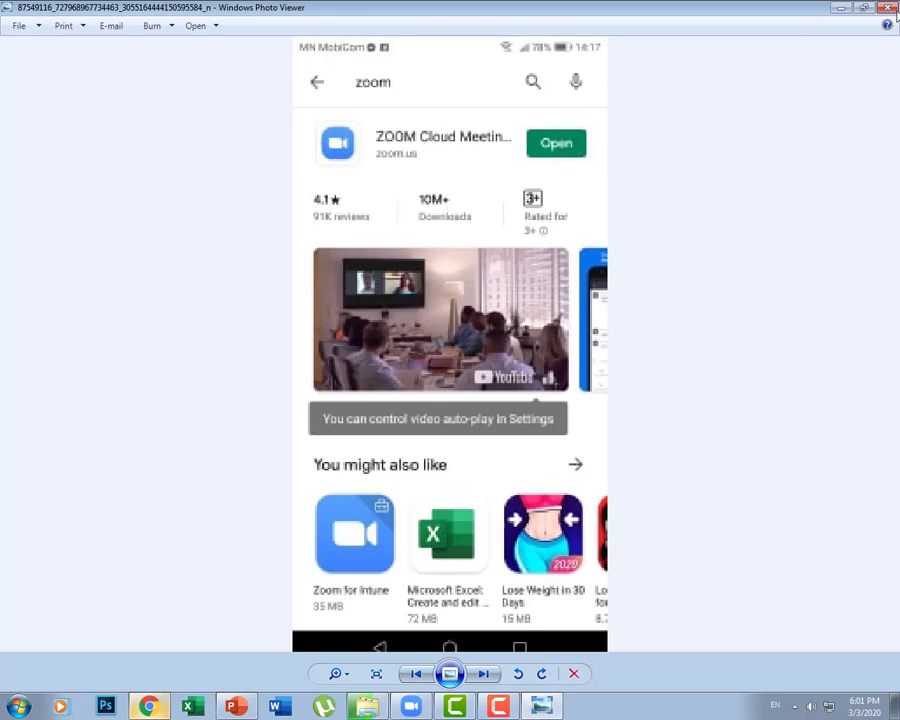
click(887, 7)
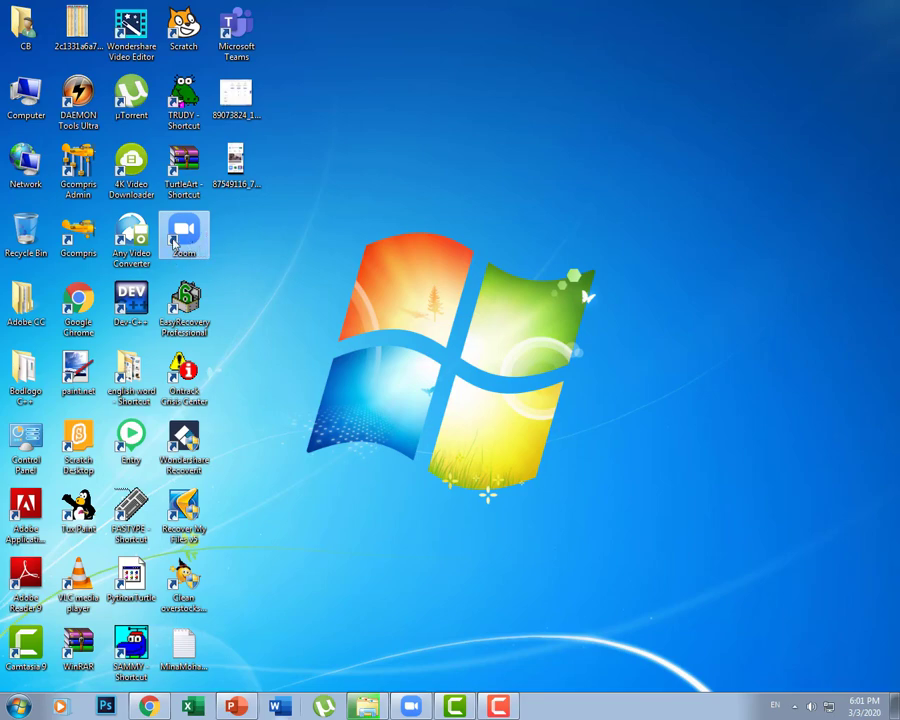
Step: Launch Zoom, enter a meeting ID under Join a Meeting, then cancel the join
double_click(196, 250)
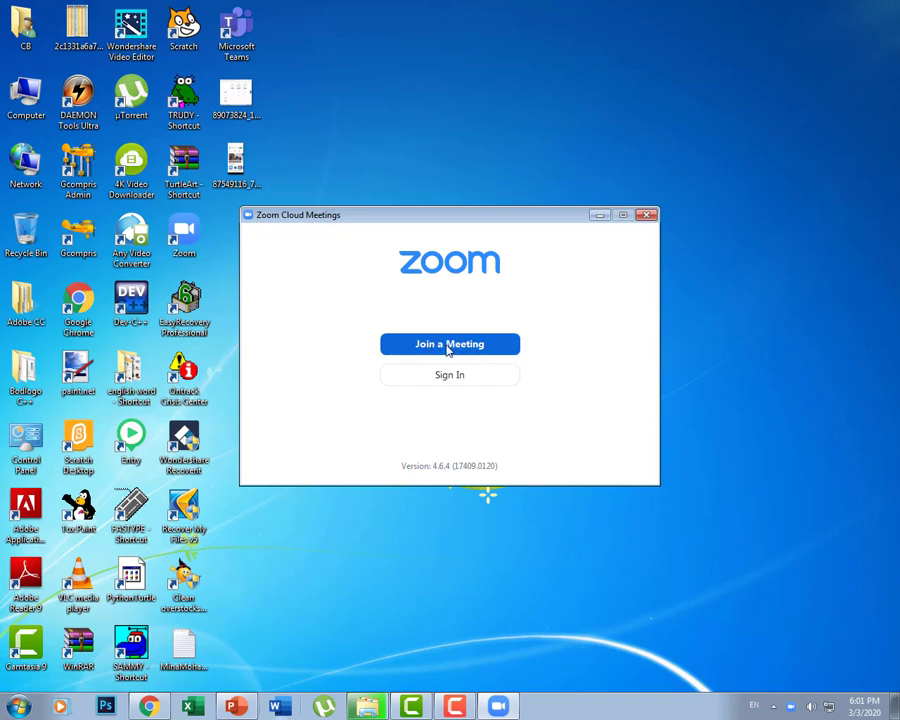
click(445, 349)
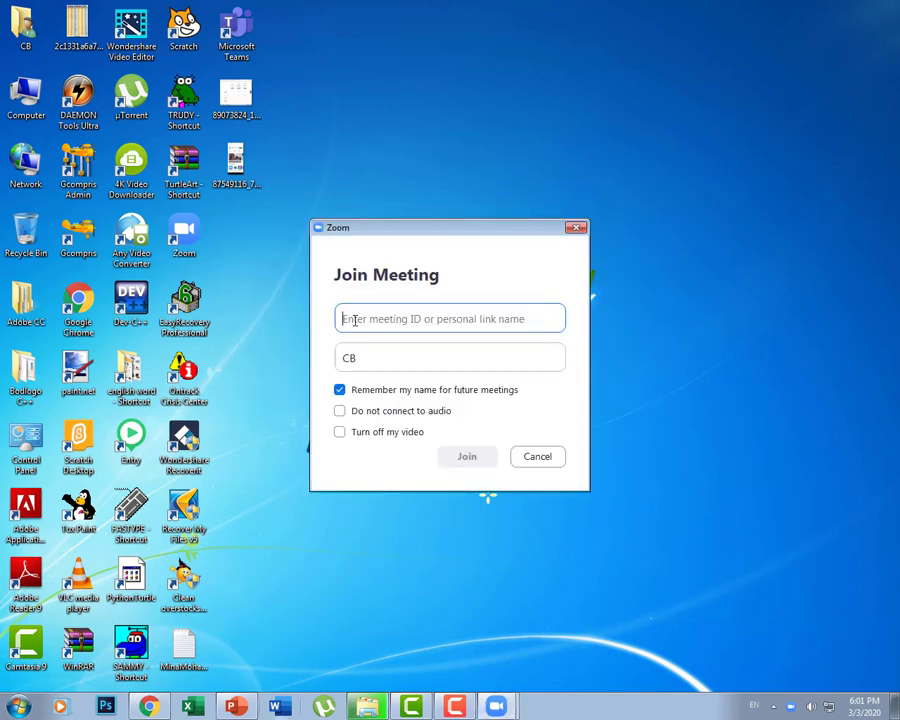
click(462, 316)
text(2)
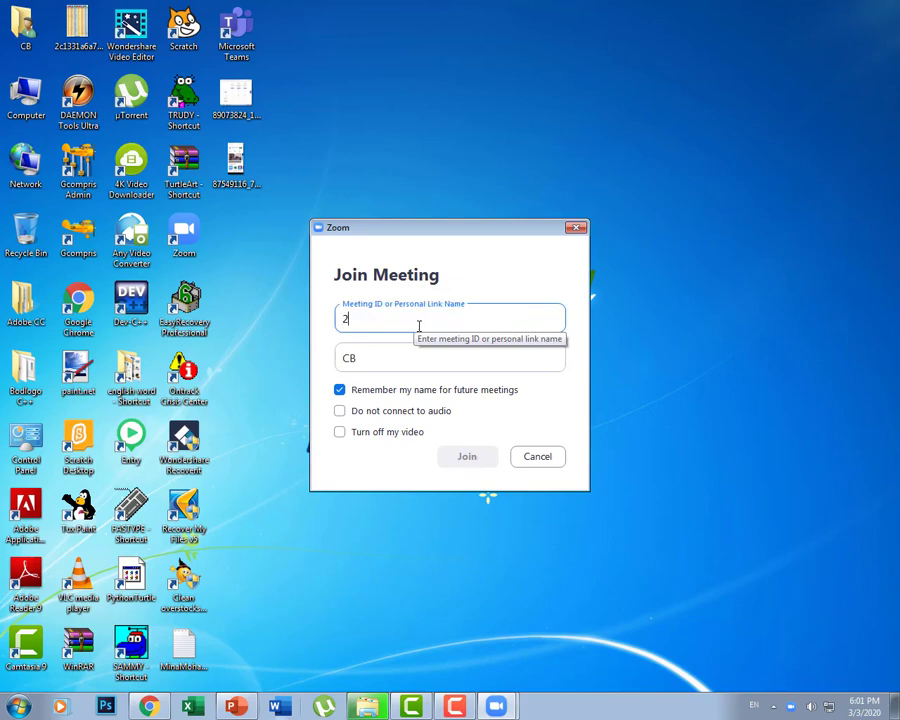
text(56-452-5852)
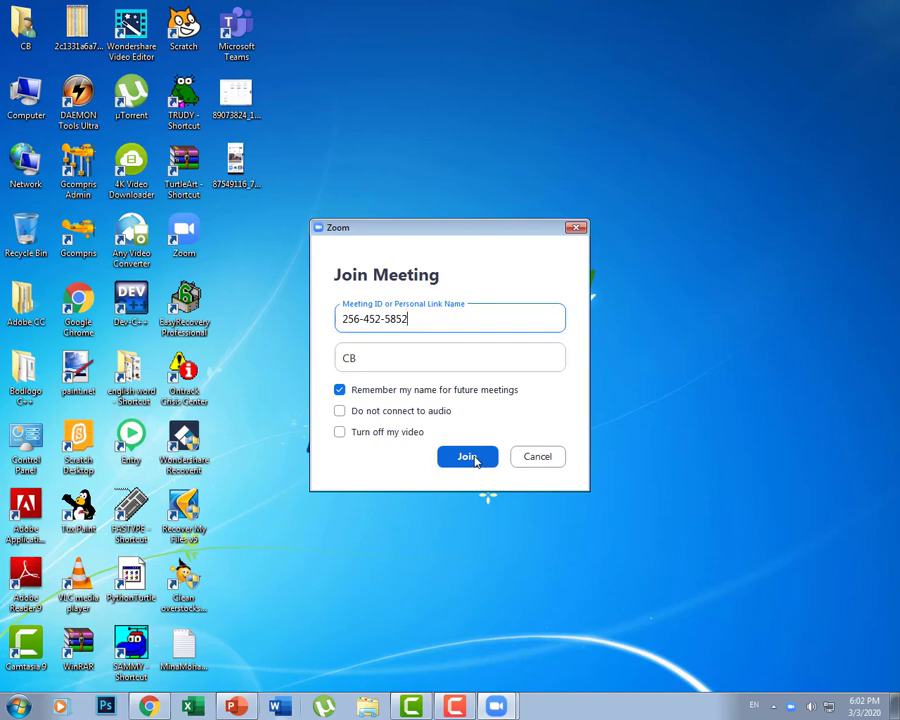
drag(436, 321, 295, 341)
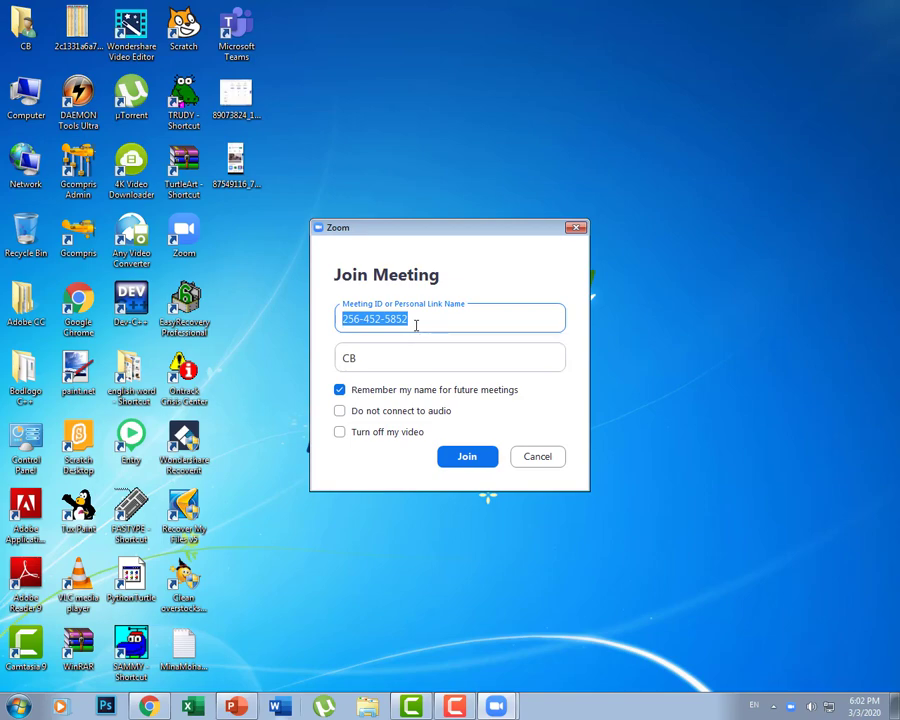
click(536, 457)
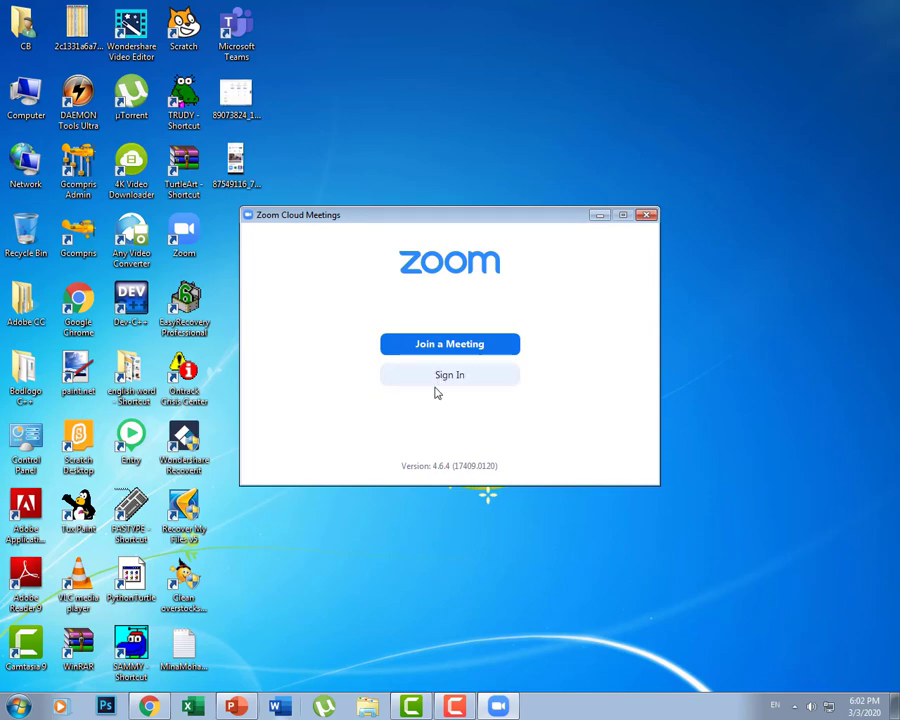
Step: Go from Zoom's Sign In screen to the Sign Up Free page in the browser
click(451, 385)
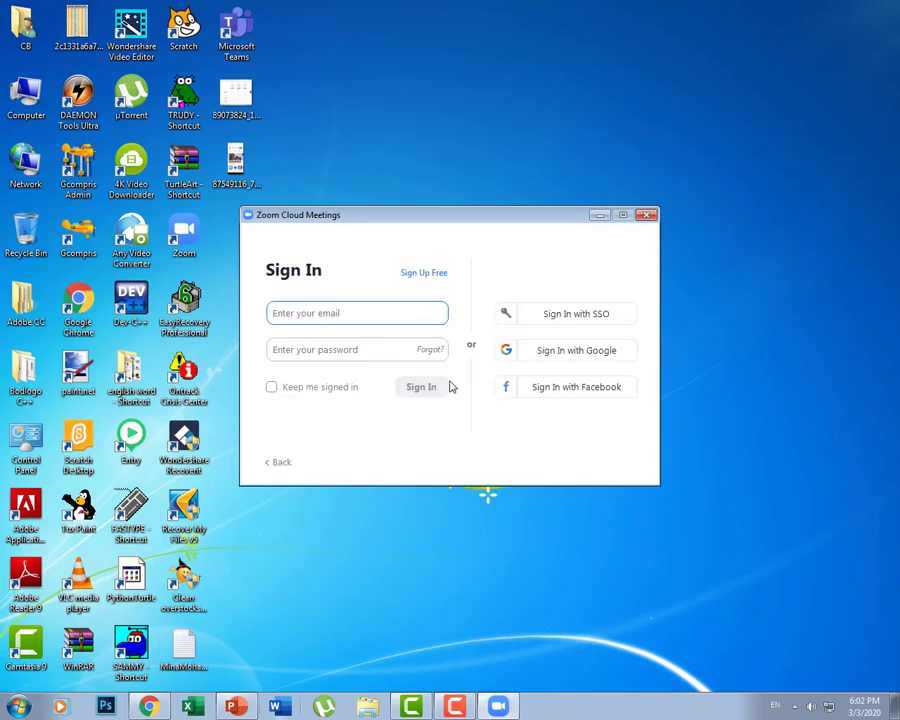
click(419, 275)
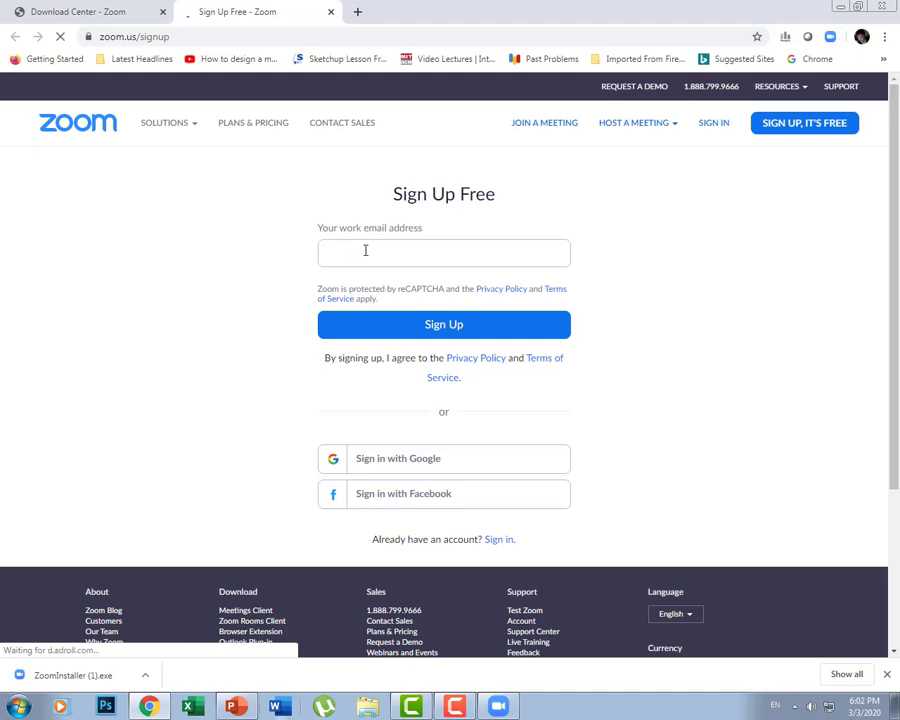
Step: Try the sign-up form and Facebook sign-in, then close the Sign Up tab
click(366, 250)
click(747, 249)
click(380, 500)
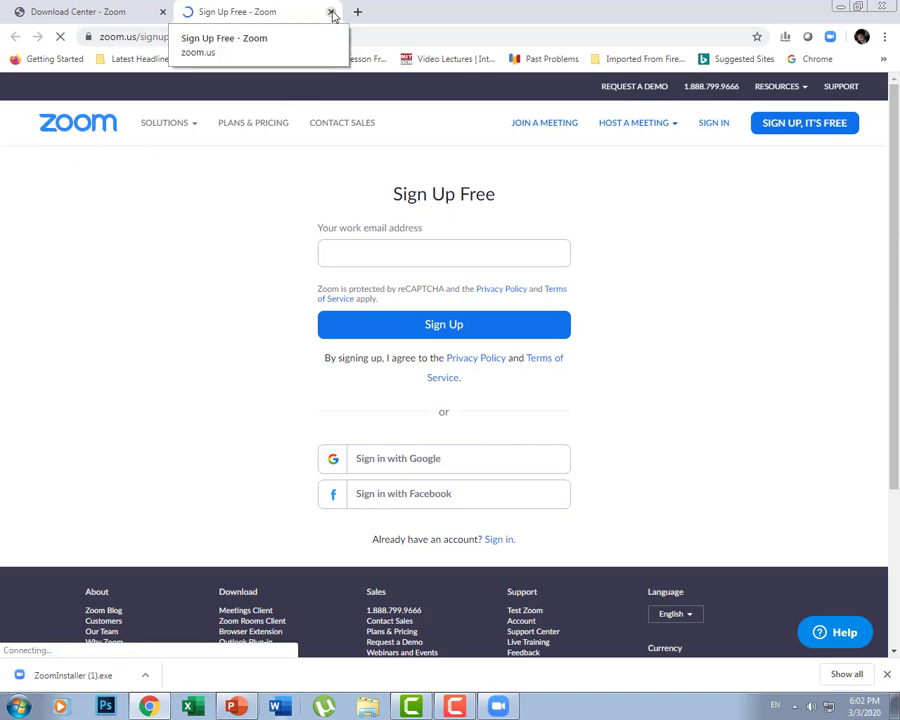
click(332, 13)
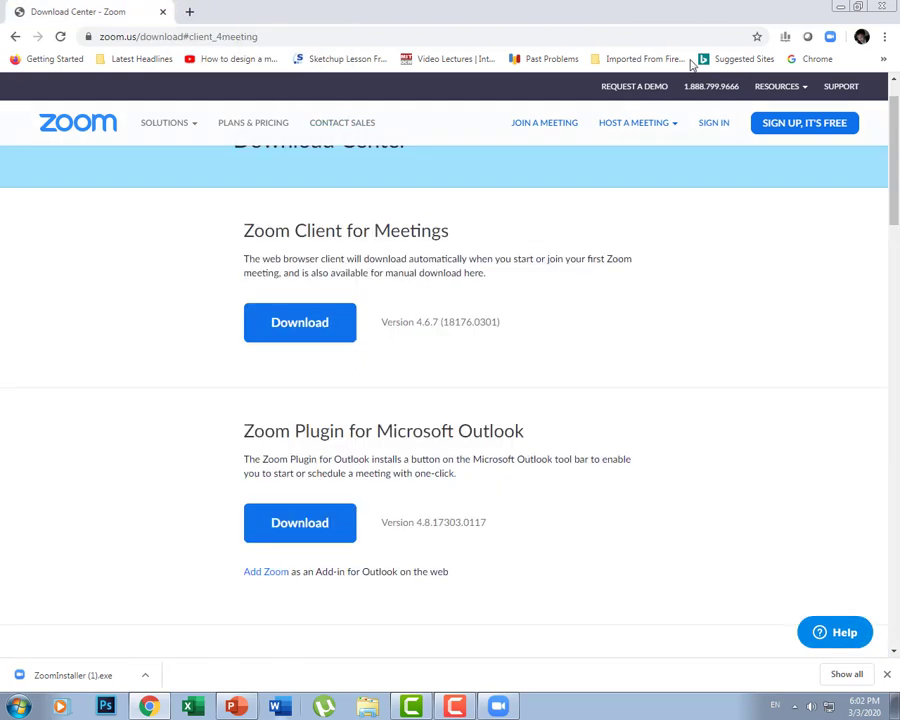
Step: Bring the browser back and load Gmail by entering 'mail' in the address bar
click(841, 7)
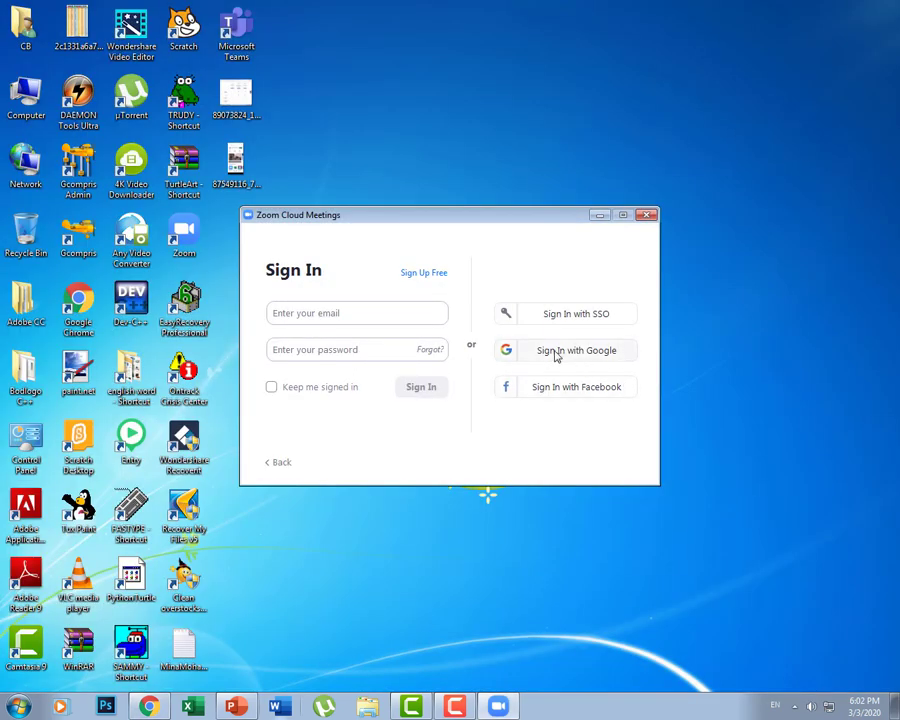
click(557, 352)
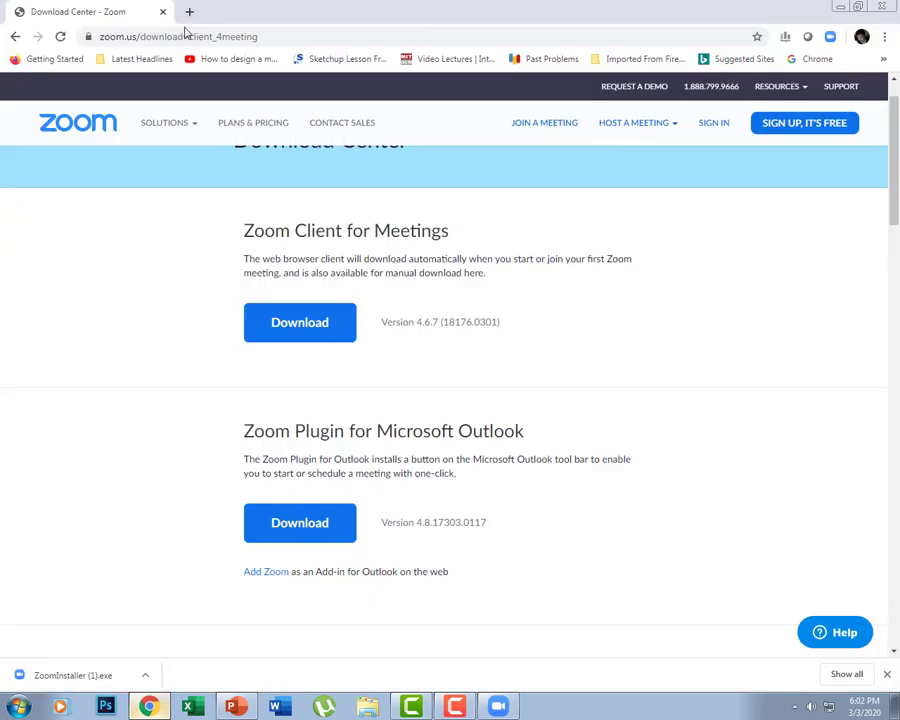
click(205, 38)
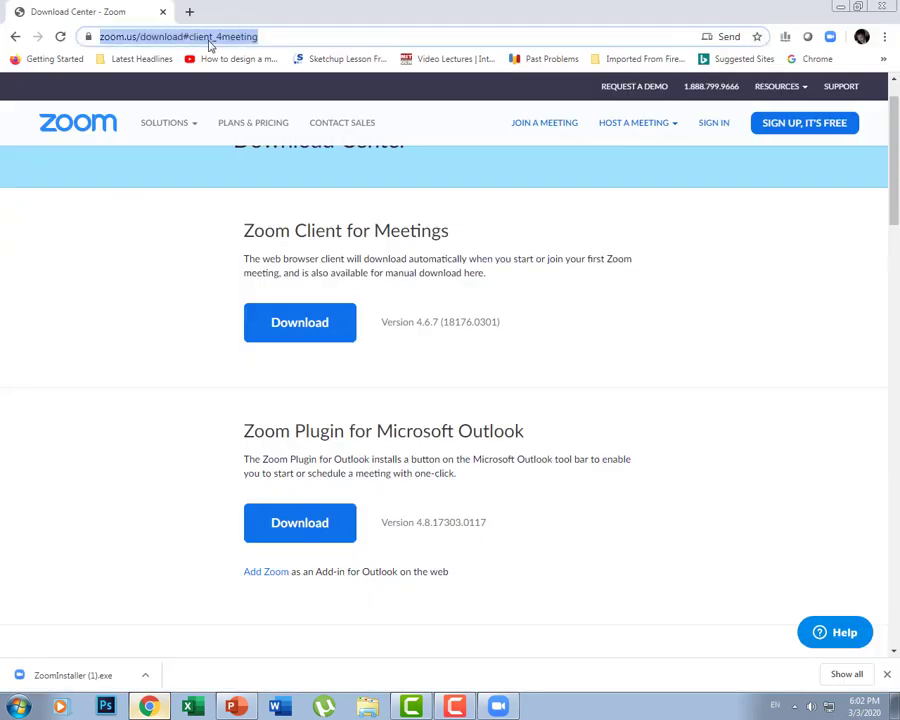
text(mail)
key(Return)
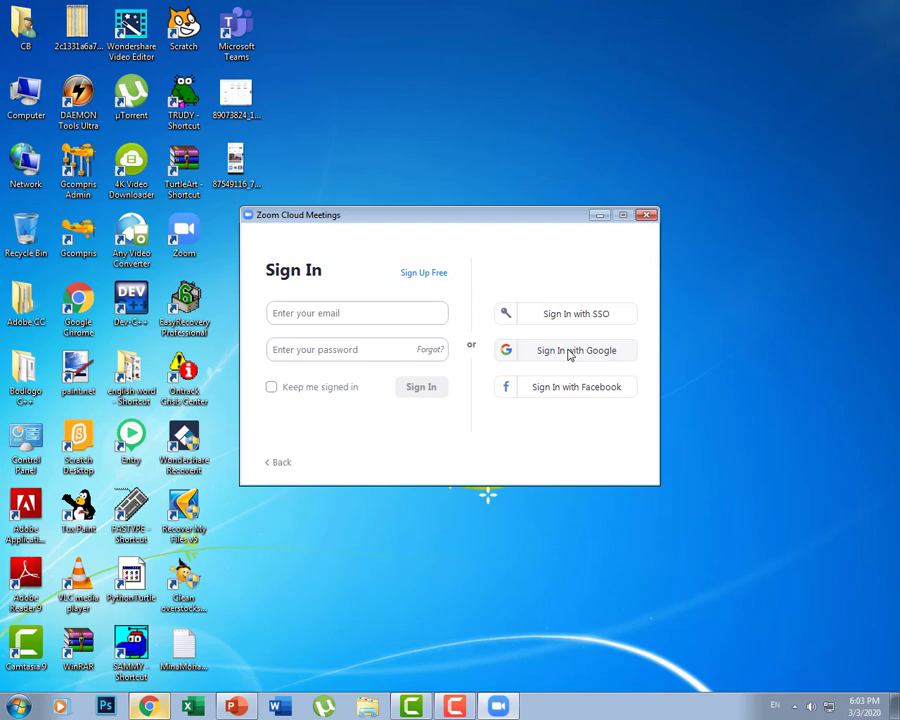
Step: Sign in to Zoom with the chosen Google account and allow the Zoom Launcher to open
click(568, 351)
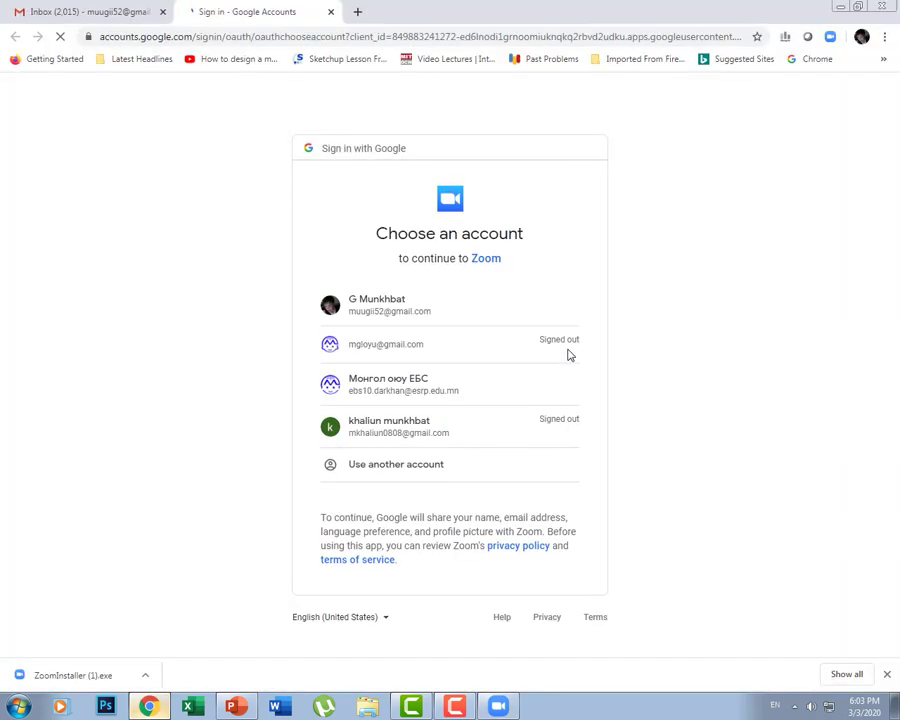
click(375, 309)
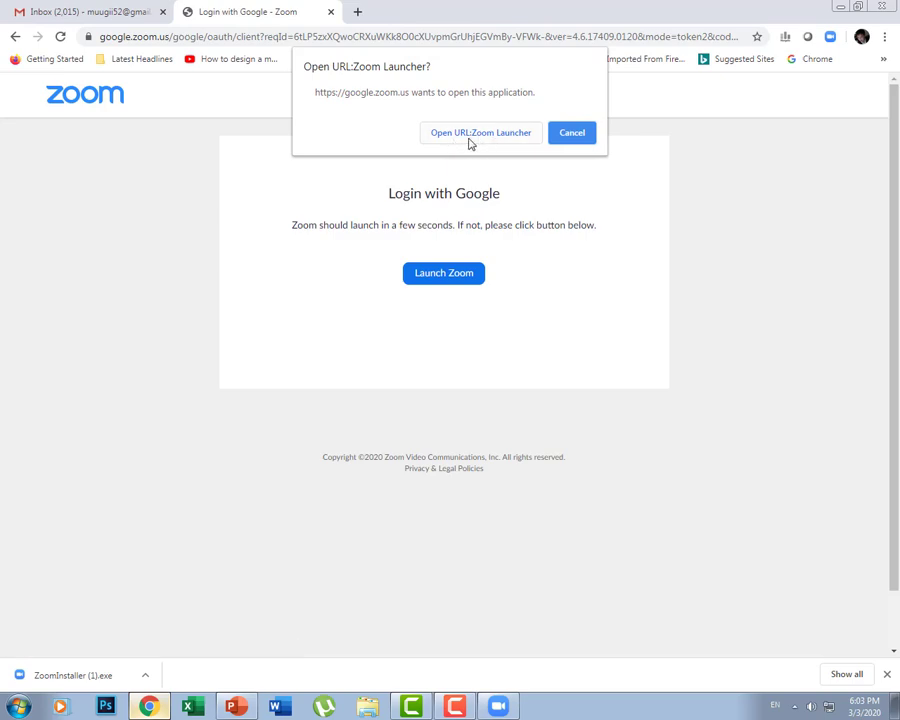
click(470, 133)
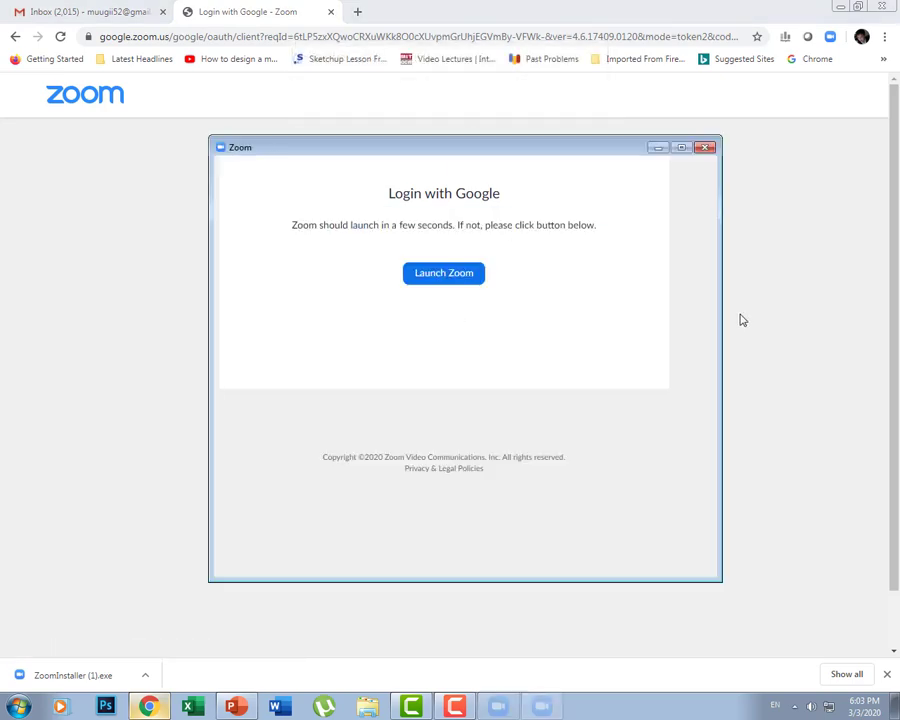
Step: Close the browser, relaunch Zoom from the desktop, and confirm the profile menu is still signed in
click(885, 9)
drag(458, 152, 516, 95)
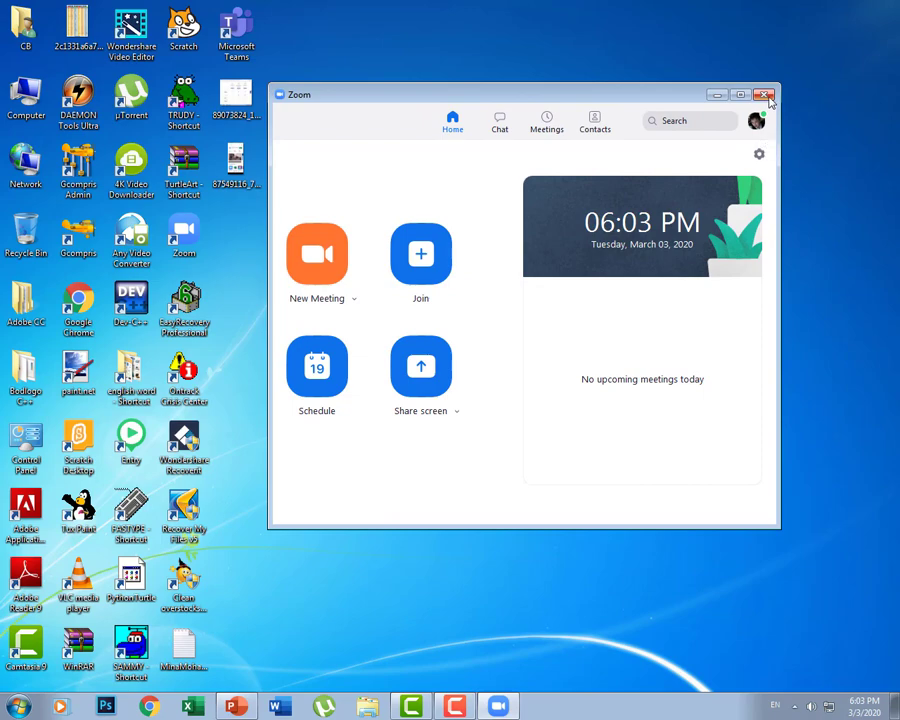
click(757, 121)
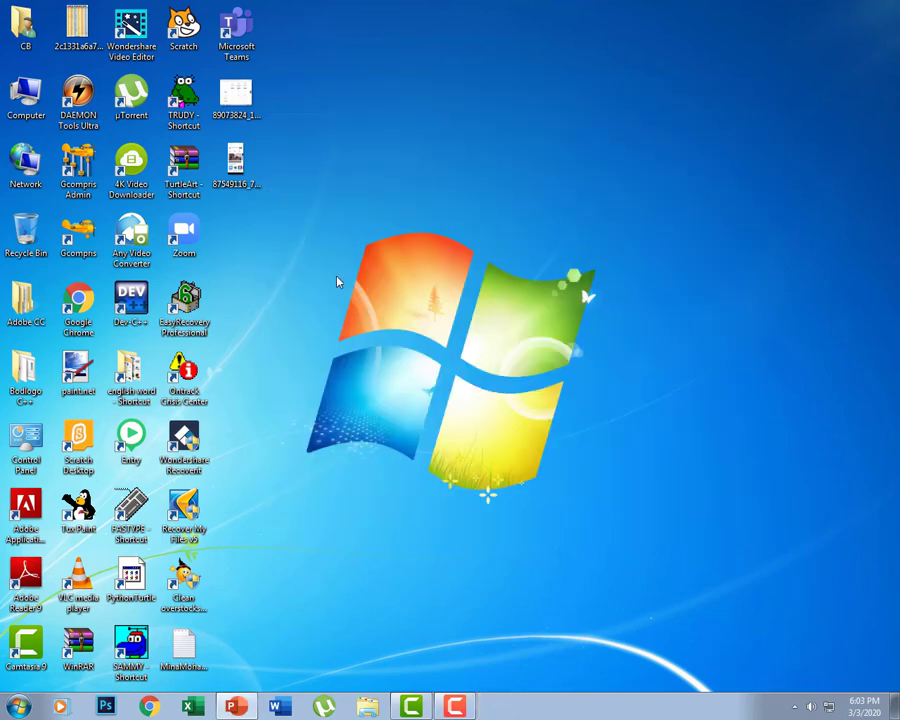
double_click(193, 243)
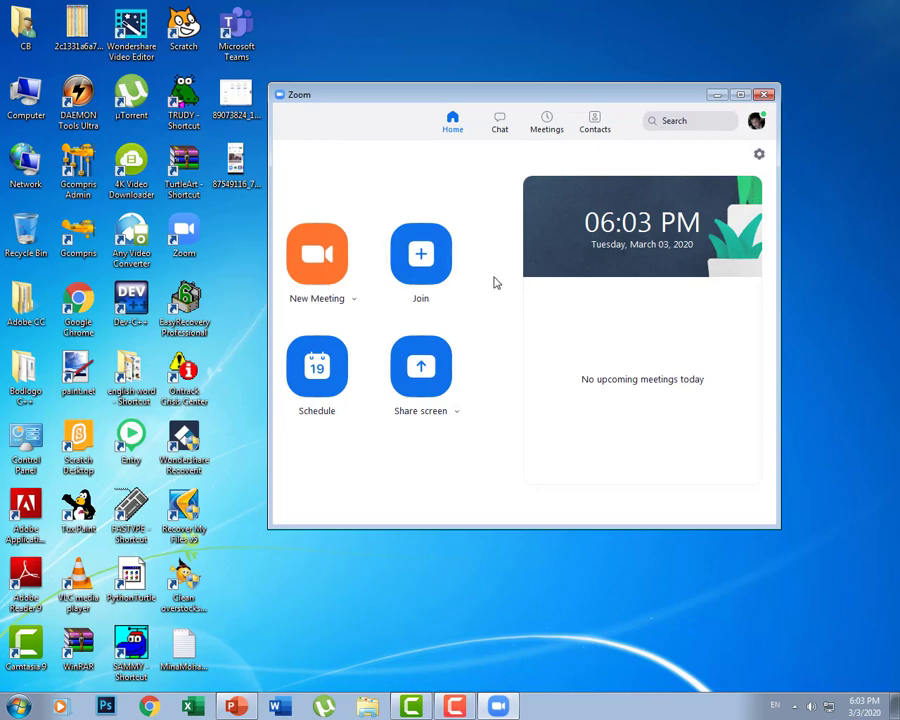
click(757, 123)
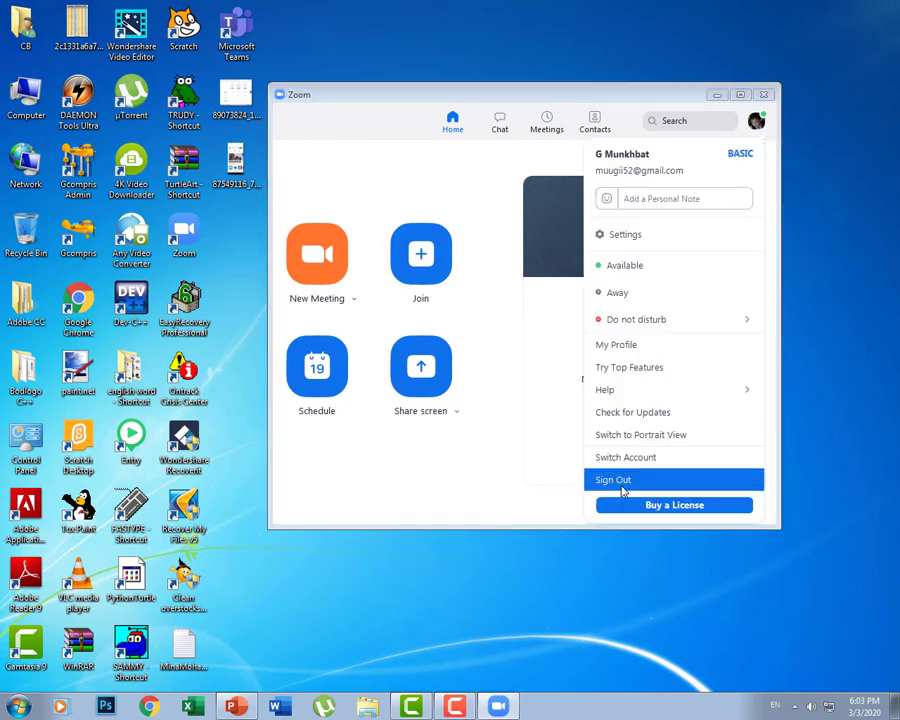
click(559, 483)
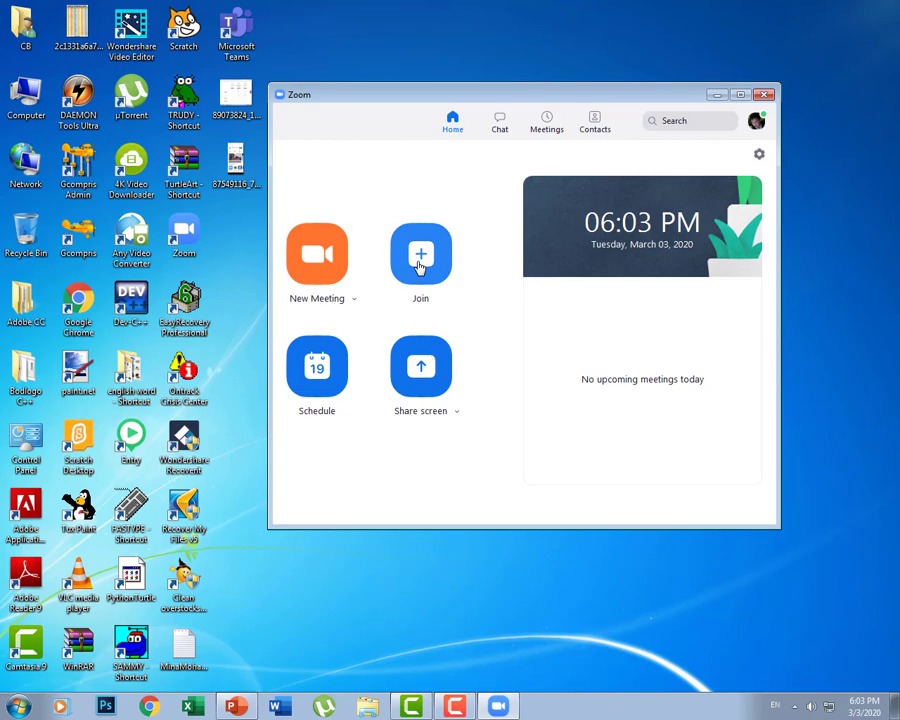
click(423, 261)
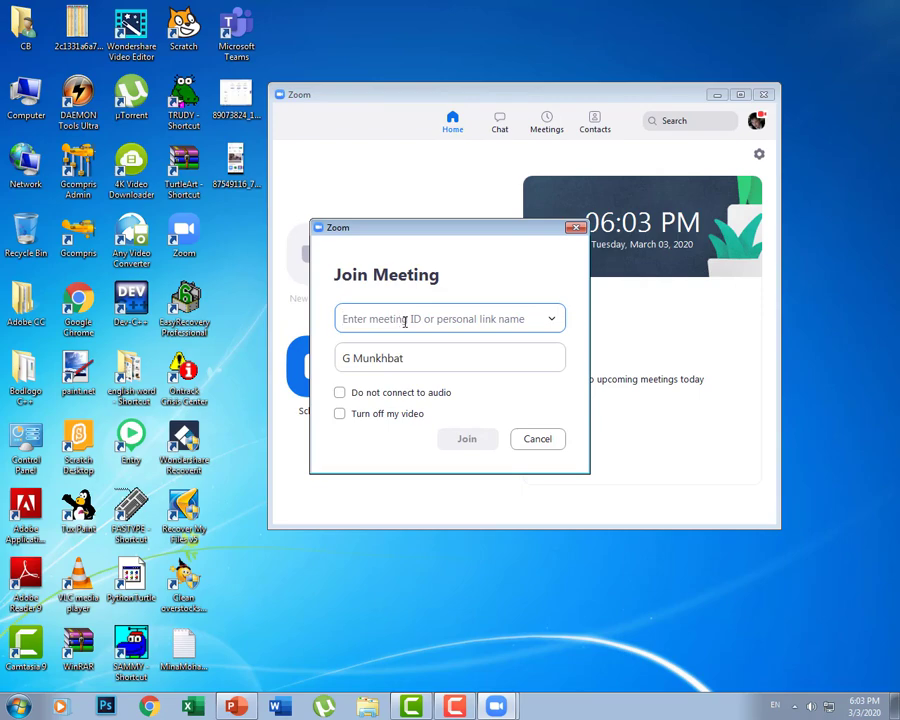
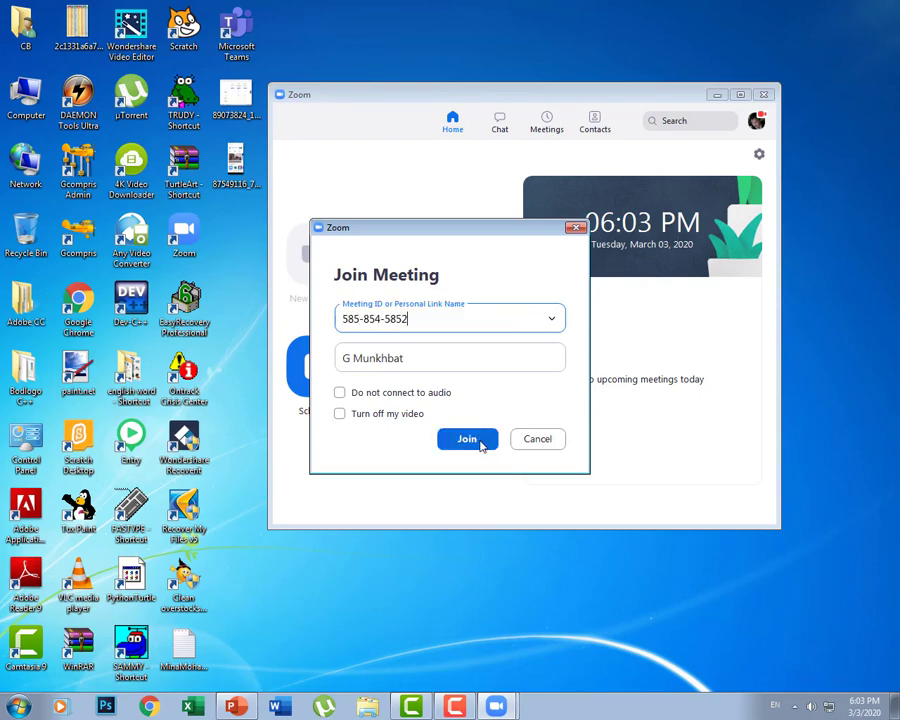
click(540, 443)
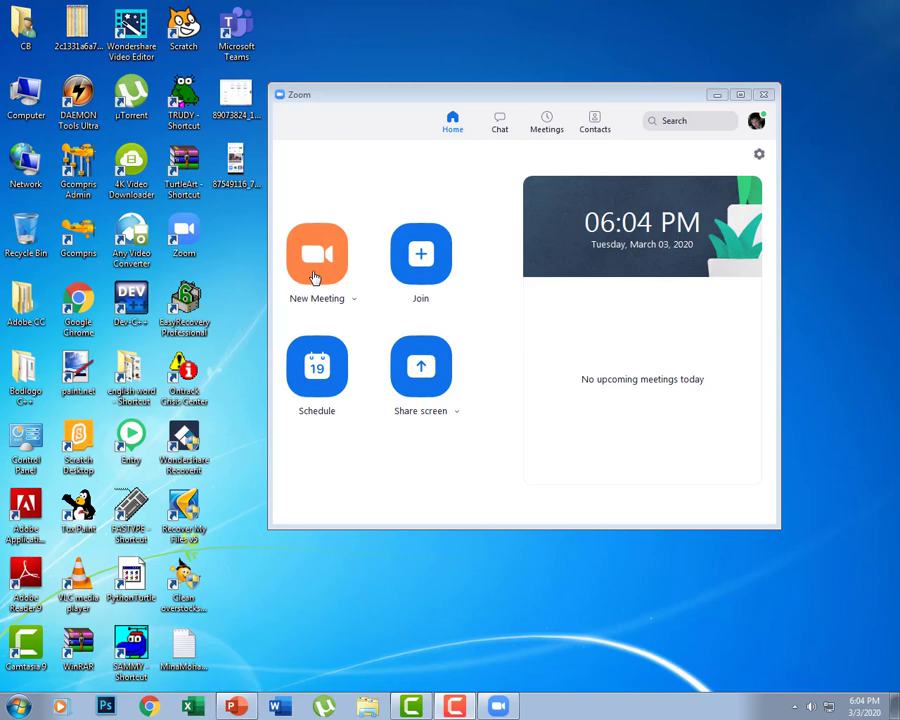
Step: Start a new meeting, reposition its window and close the invite participants banner
click(314, 277)
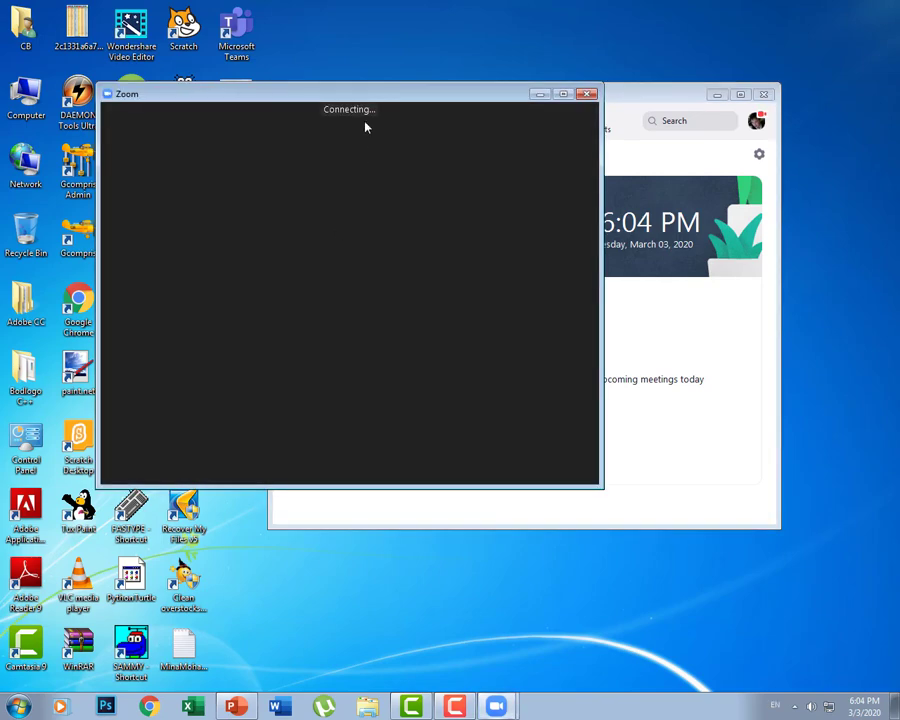
drag(366, 124, 461, 117)
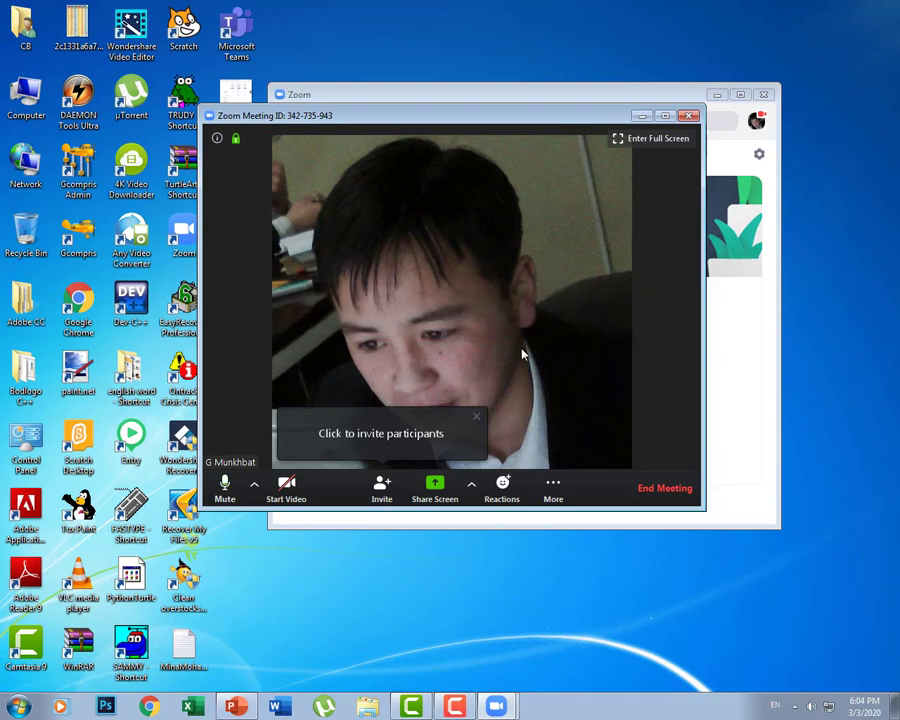
click(477, 418)
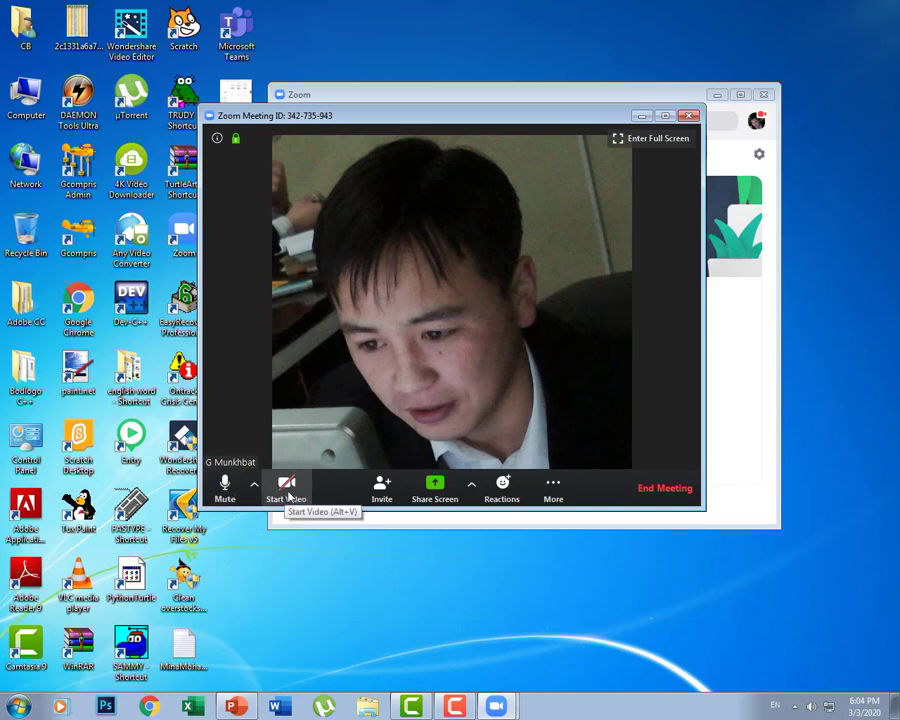
Step: Try Start Video, acknowledge the no-camera error, then bring up Share Screen choices
click(286, 495)
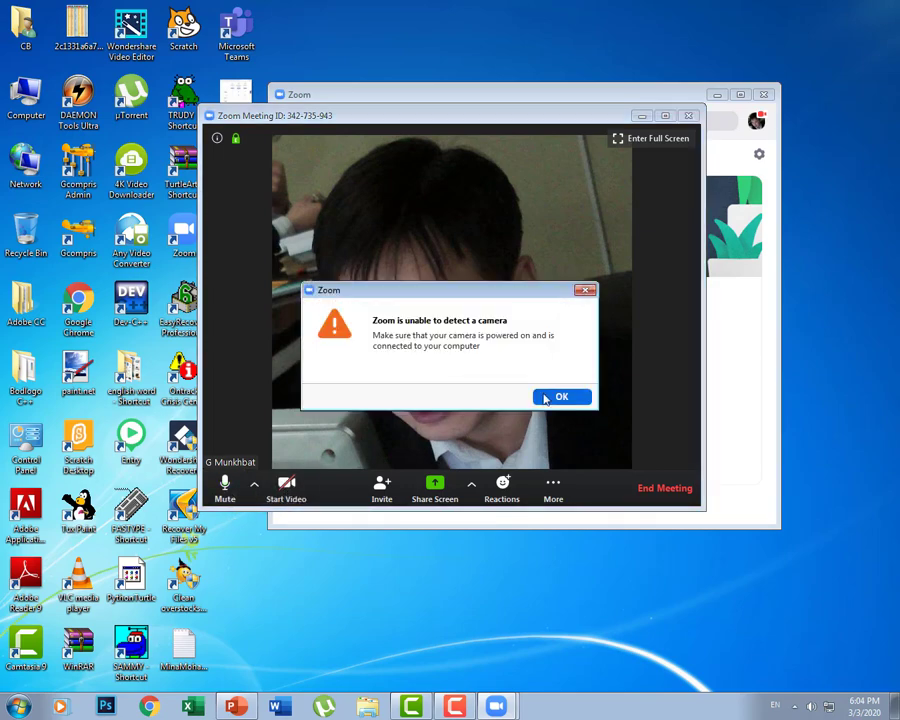
click(560, 395)
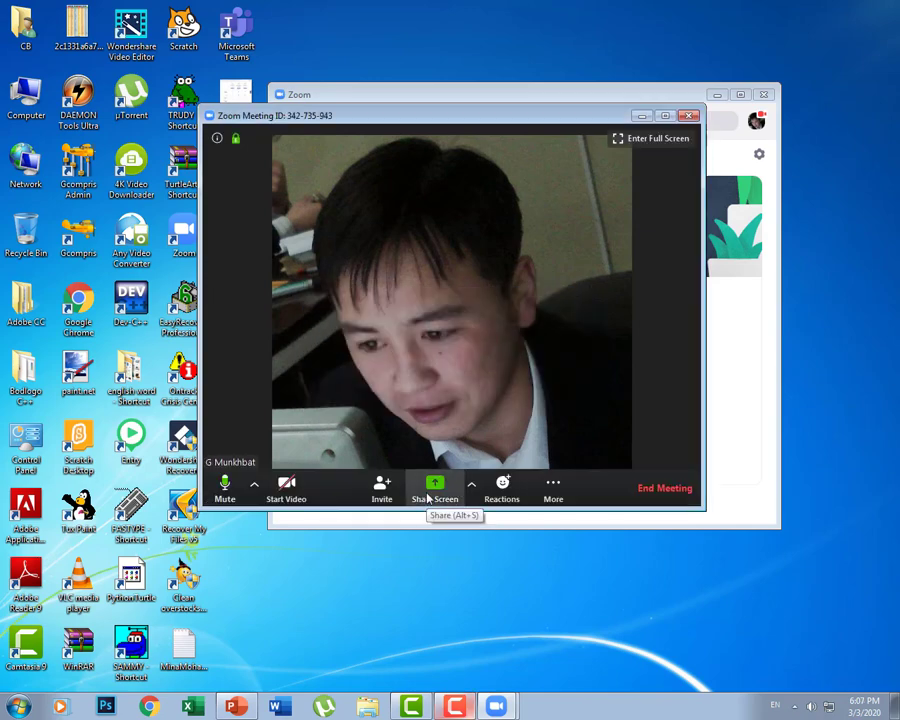
click(428, 495)
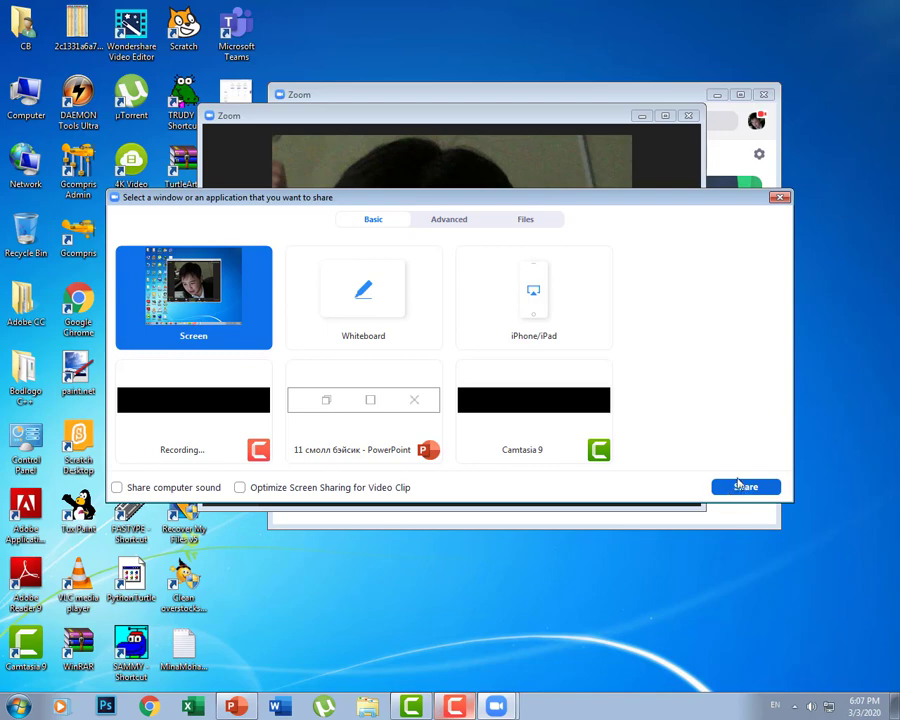
Step: After checking Whiteboard and Advanced portion-of-screen options, share the entire Screen
click(366, 306)
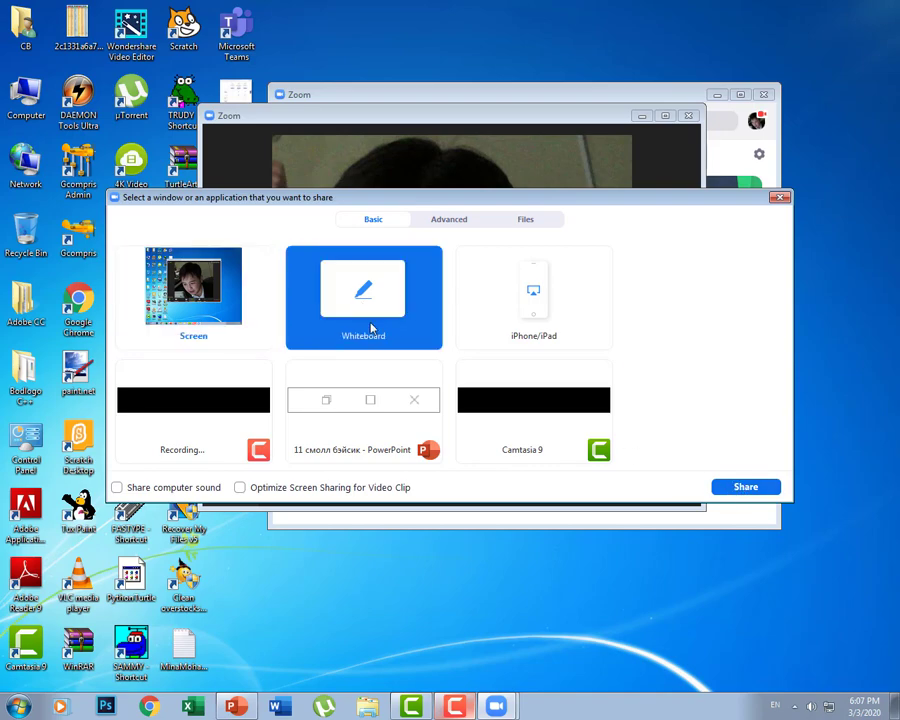
click(445, 220)
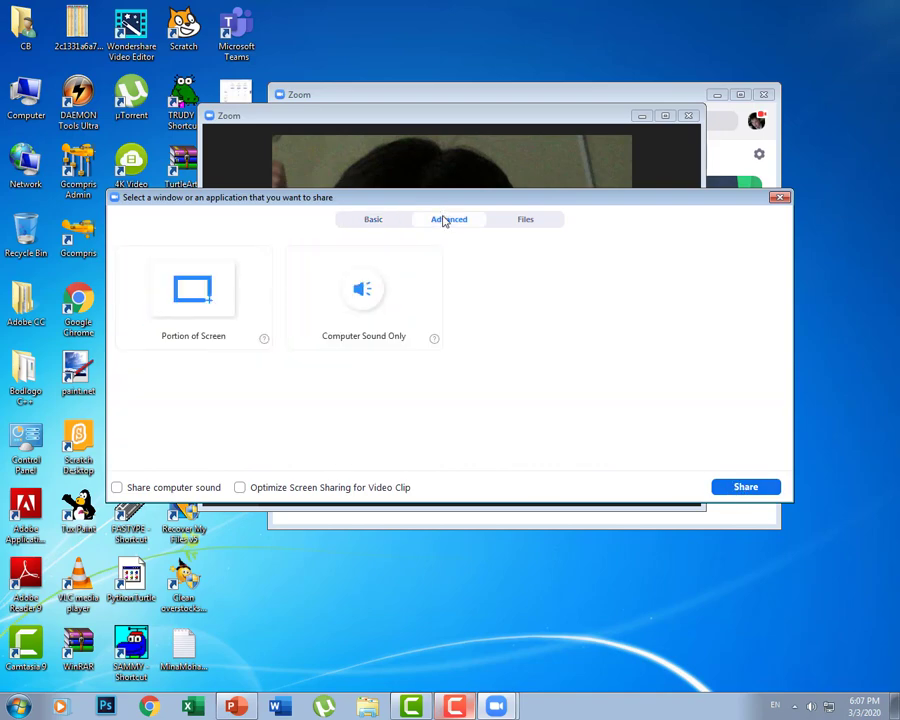
click(224, 307)
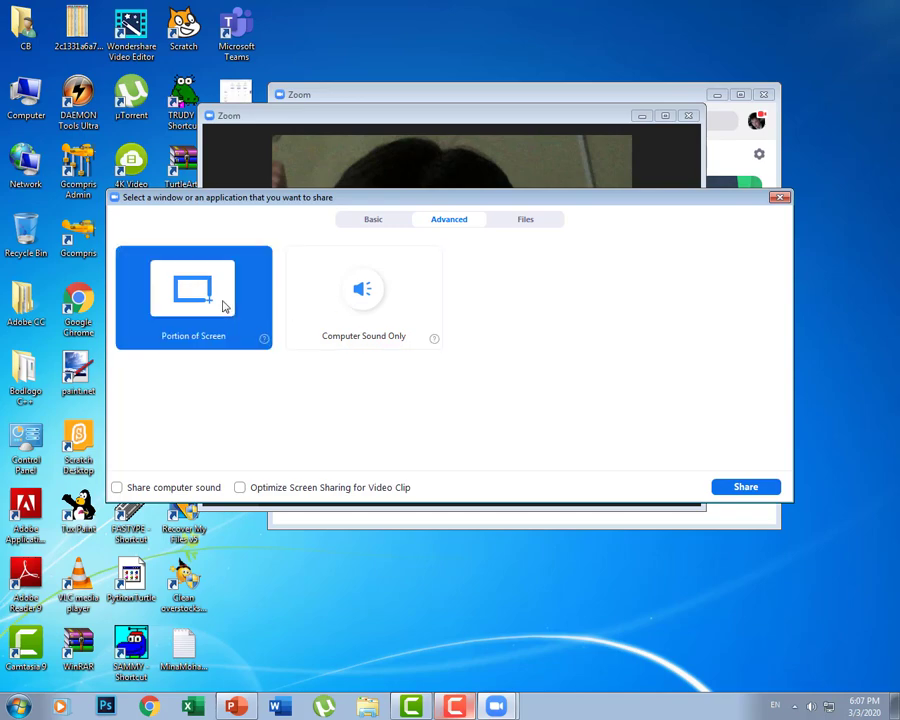
click(373, 220)
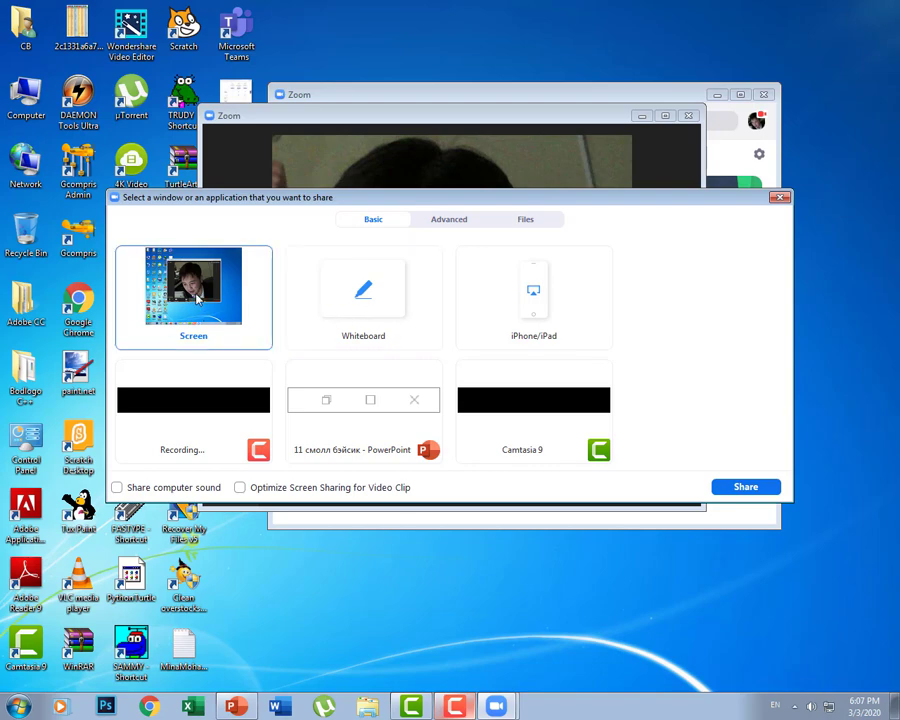
click(197, 297)
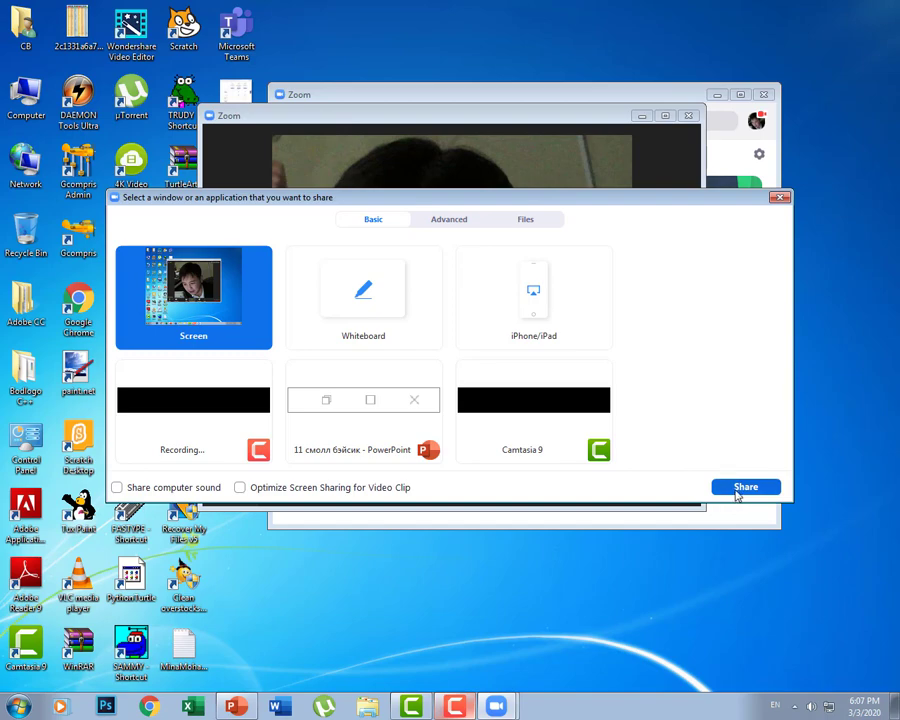
click(745, 487)
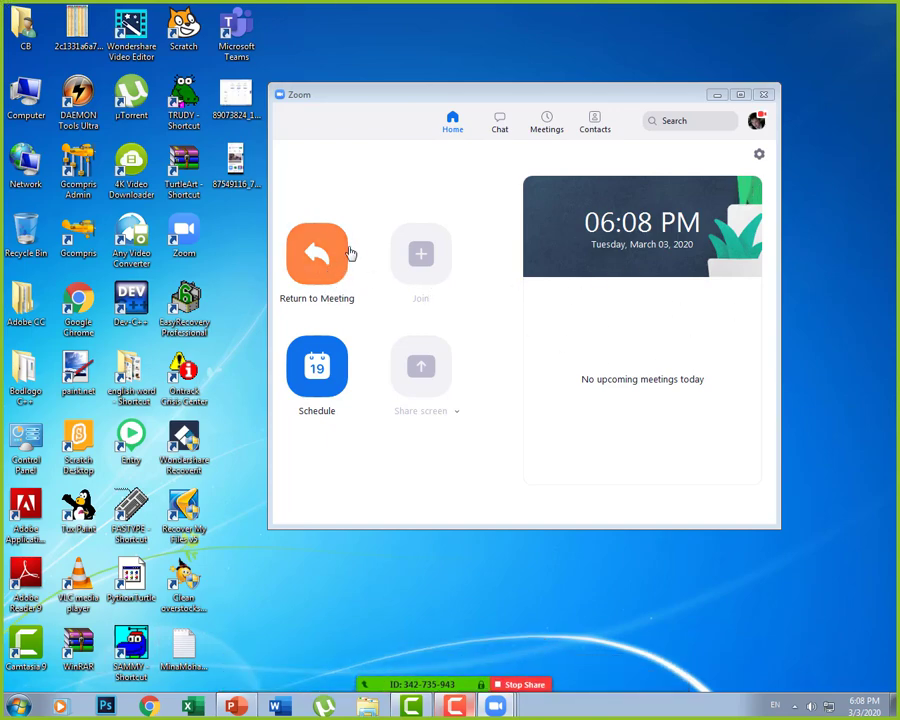
Step: Reposition the Zoom home window and switch to the Meetings page showing the personal meeting room
click(321, 280)
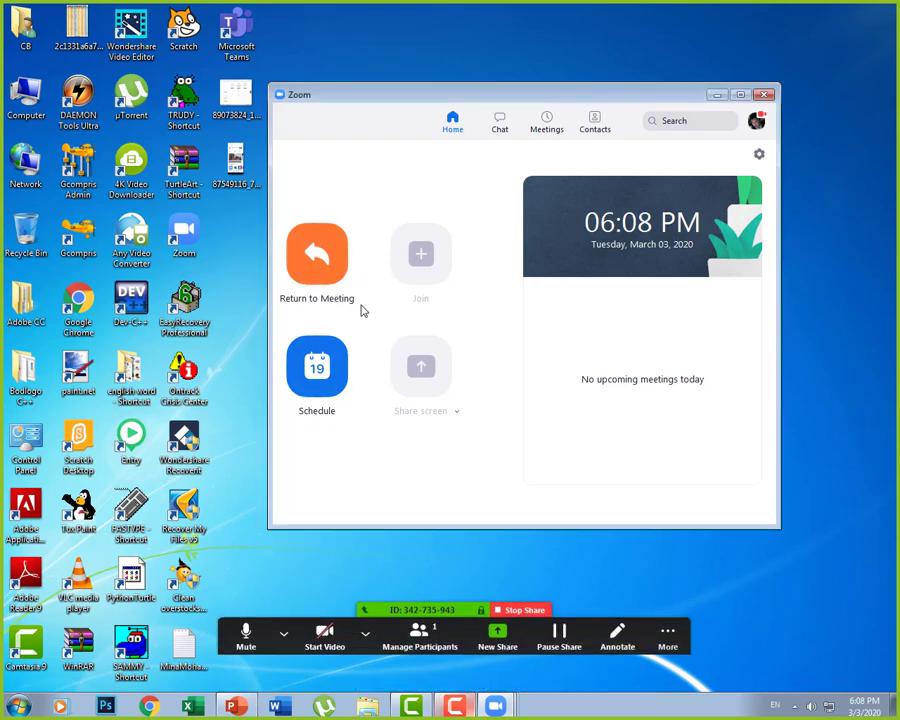
drag(640, 100, 537, 105)
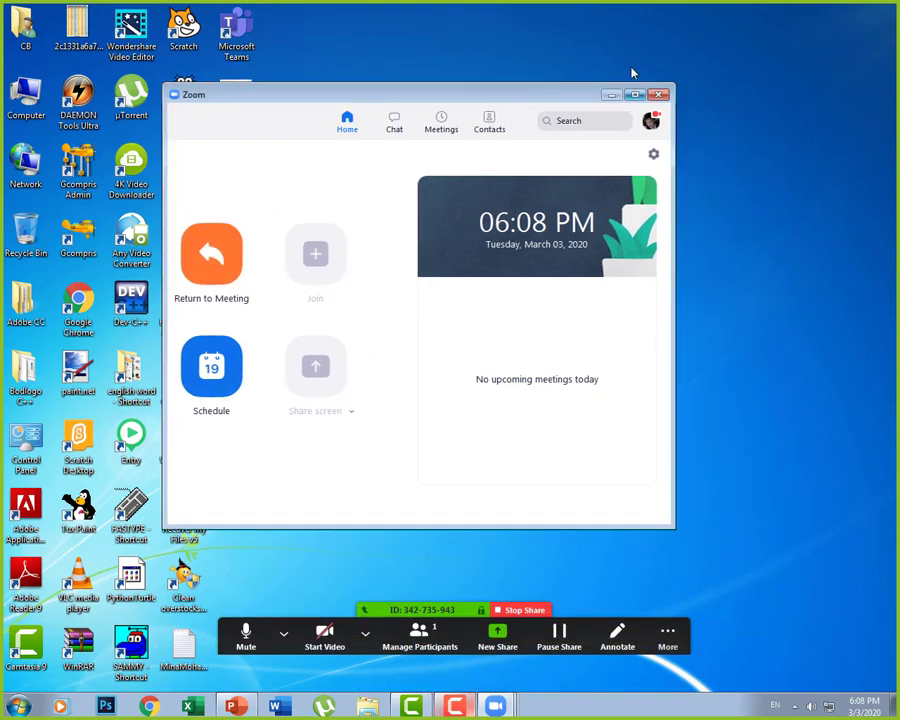
drag(442, 108, 494, 118)
click(130, 170)
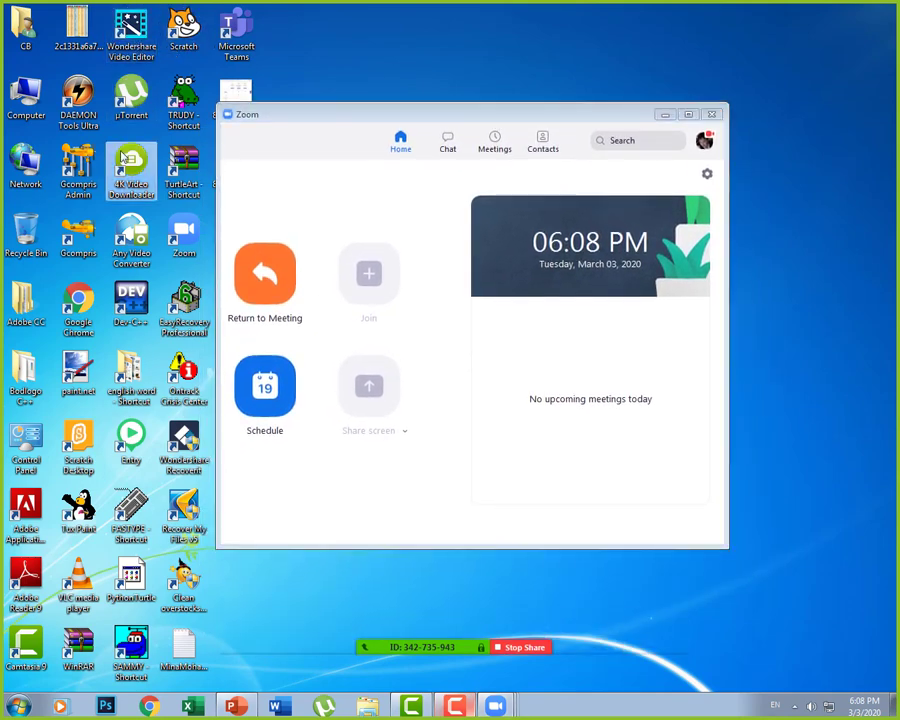
click(494, 143)
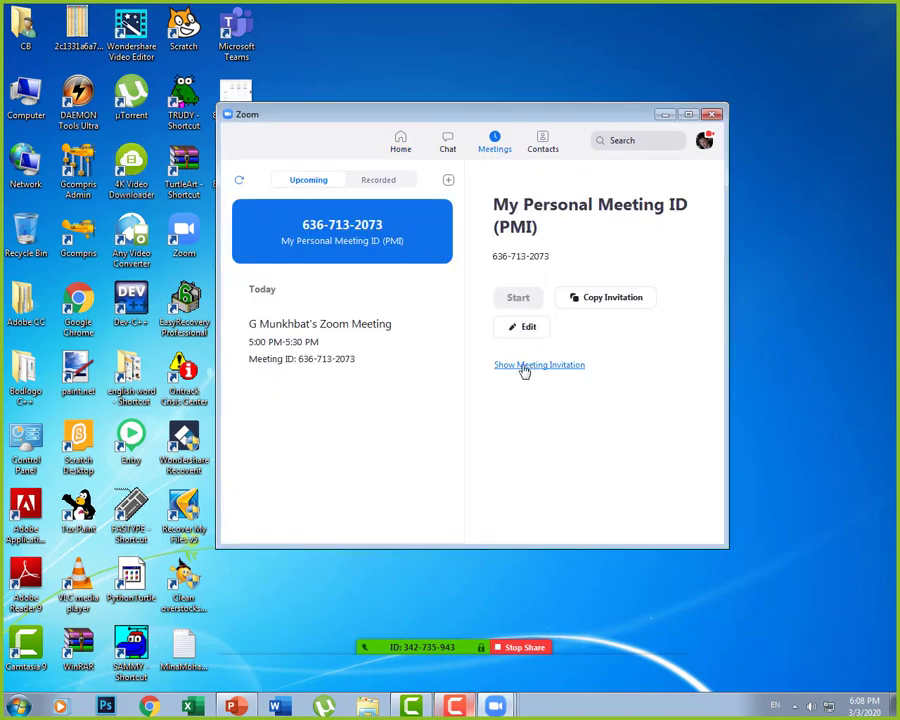
Step: Show the meeting invitation, highlight its meeting number and meeting ID, then return Home
click(577, 367)
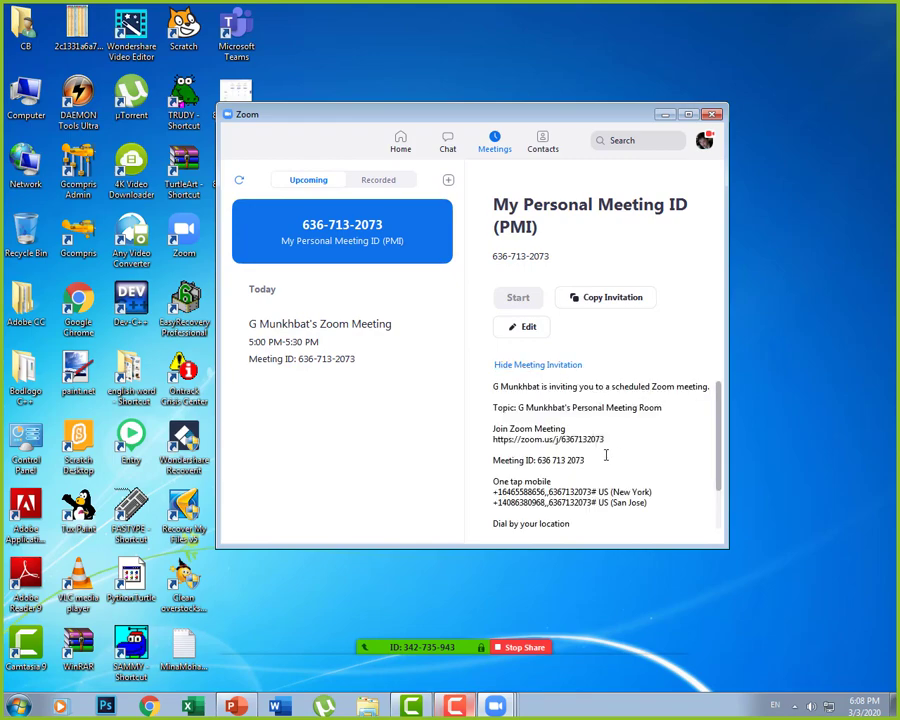
drag(562, 440, 609, 439)
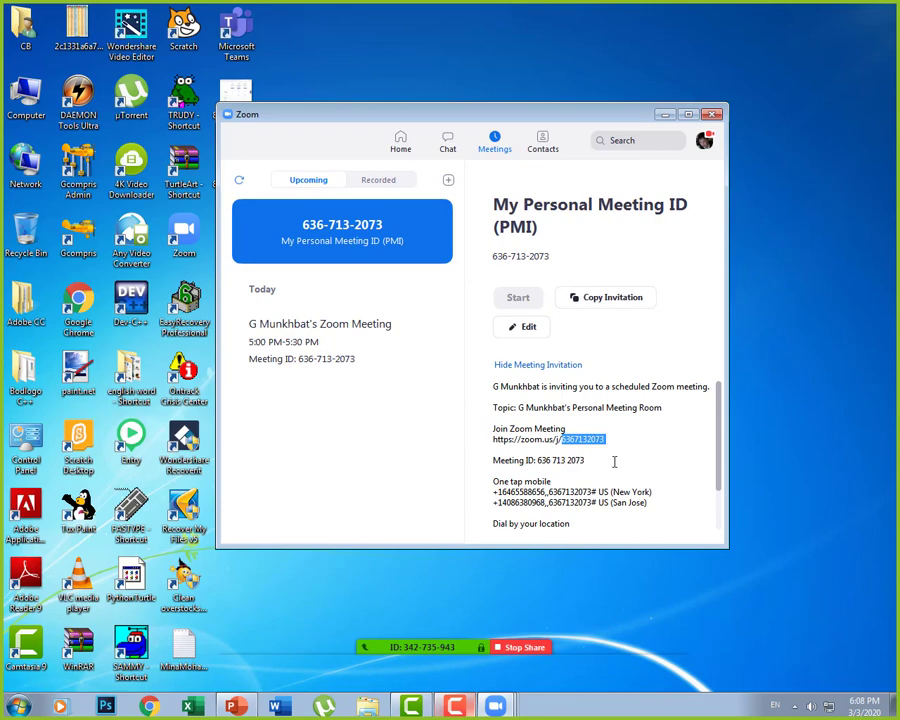
drag(540, 462, 590, 466)
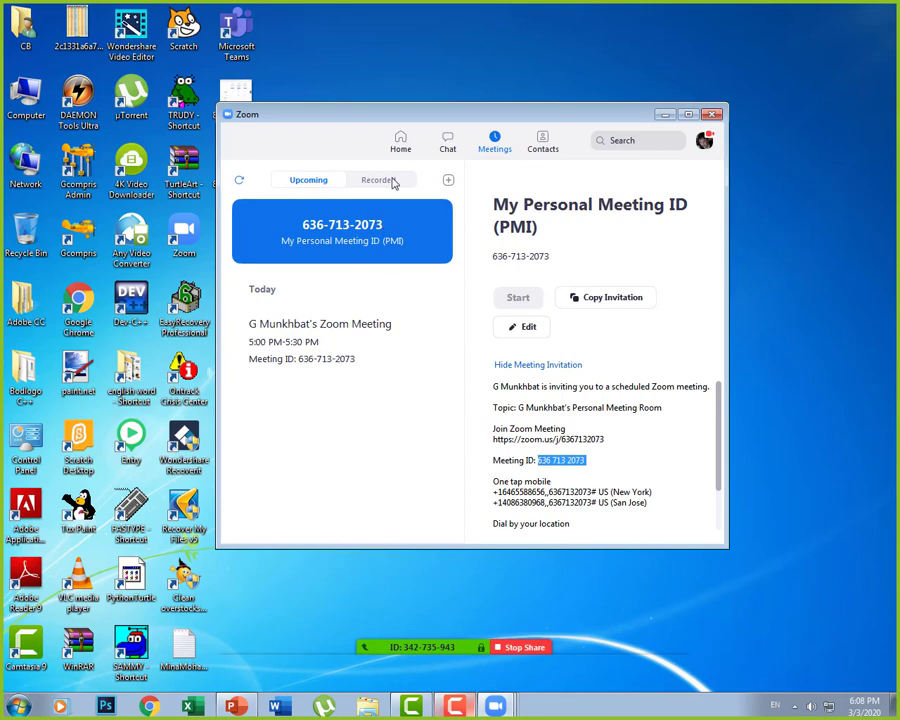
click(400, 141)
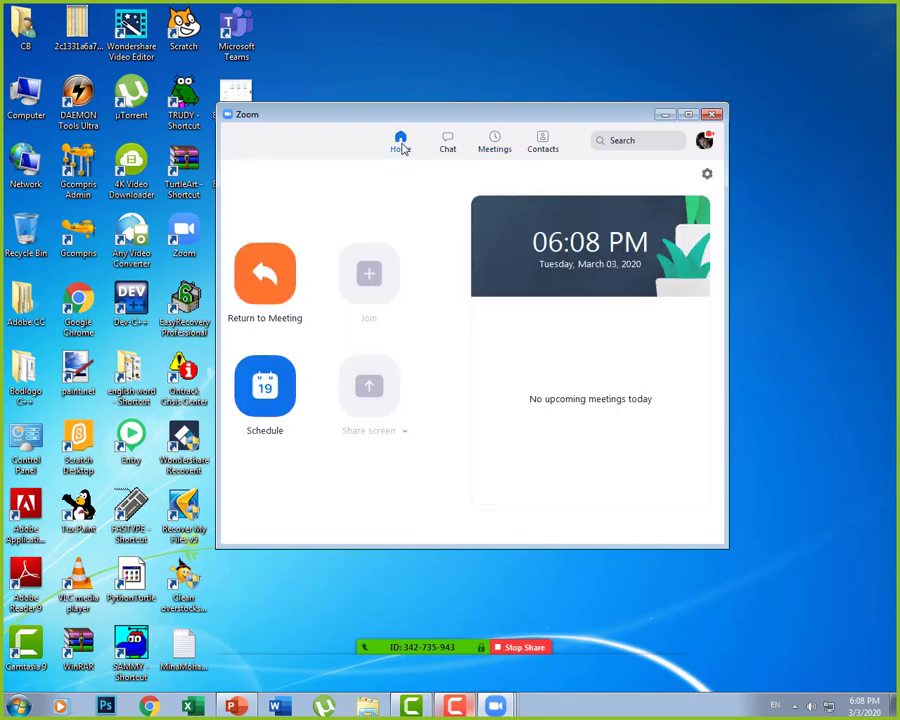
Step: Schedule a meeting for Tue March 3, 2020, 07:00 PM, 30 minutes, with no meeting password
click(278, 395)
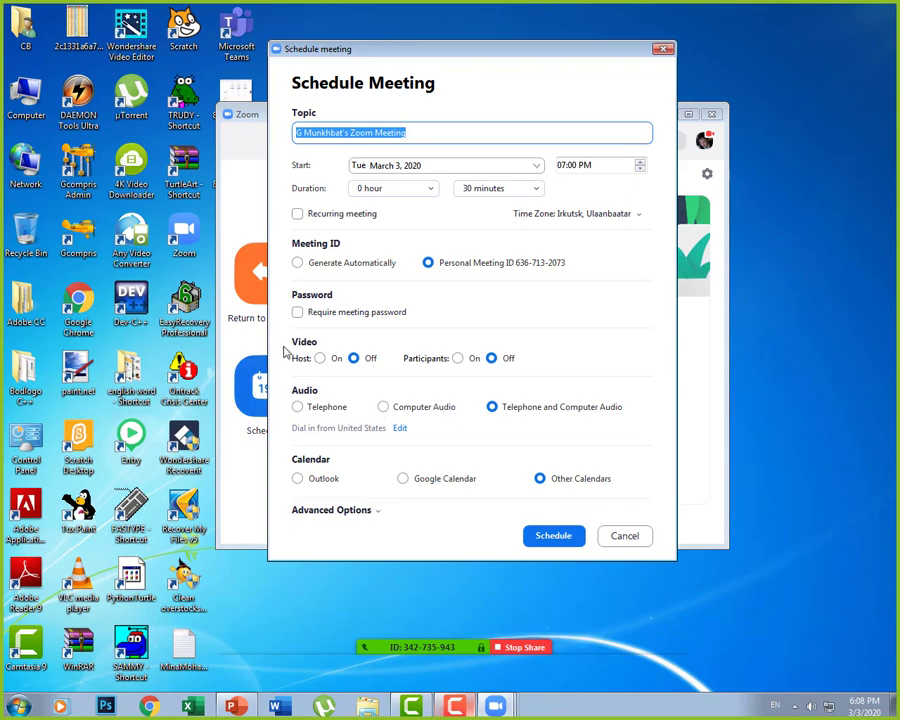
drag(341, 48, 439, 32)
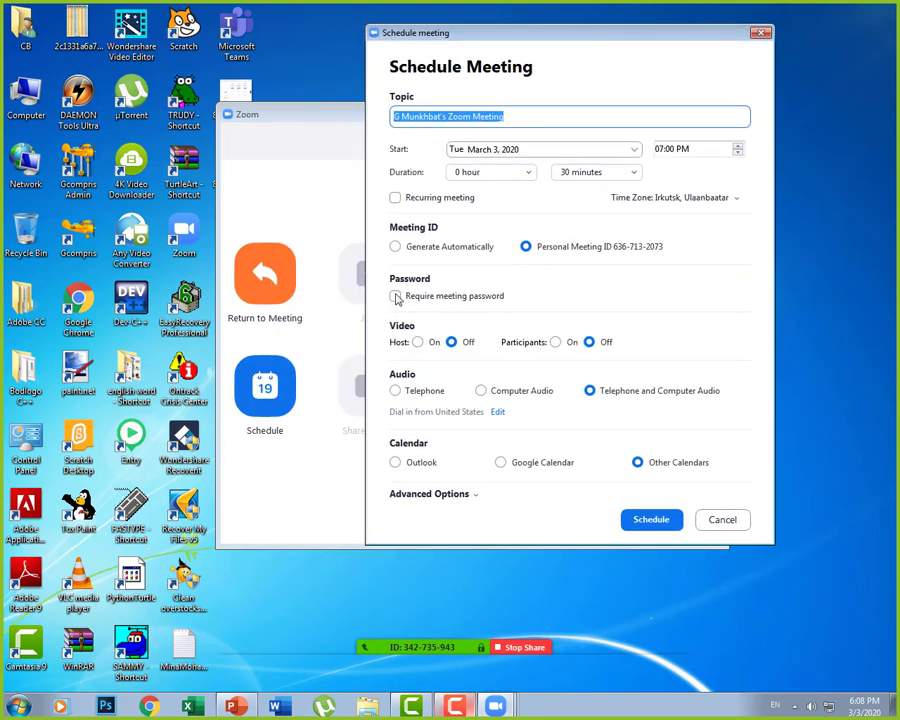
click(396, 296)
click(396, 296)
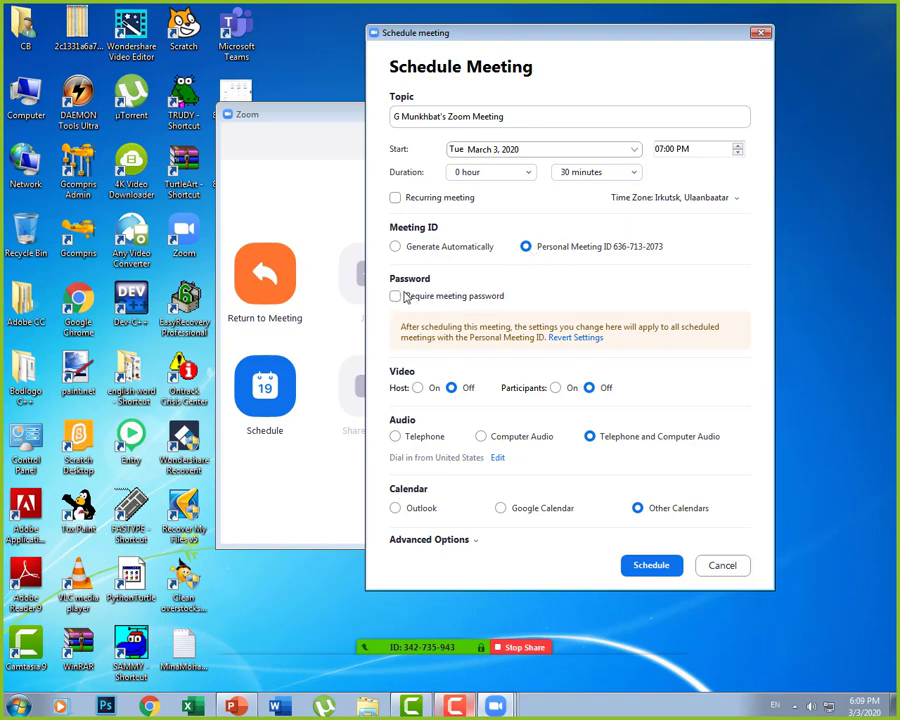
Step: Cancel the Schedule Meeting form twice without saving and minimize the Zoom main window
click(722, 565)
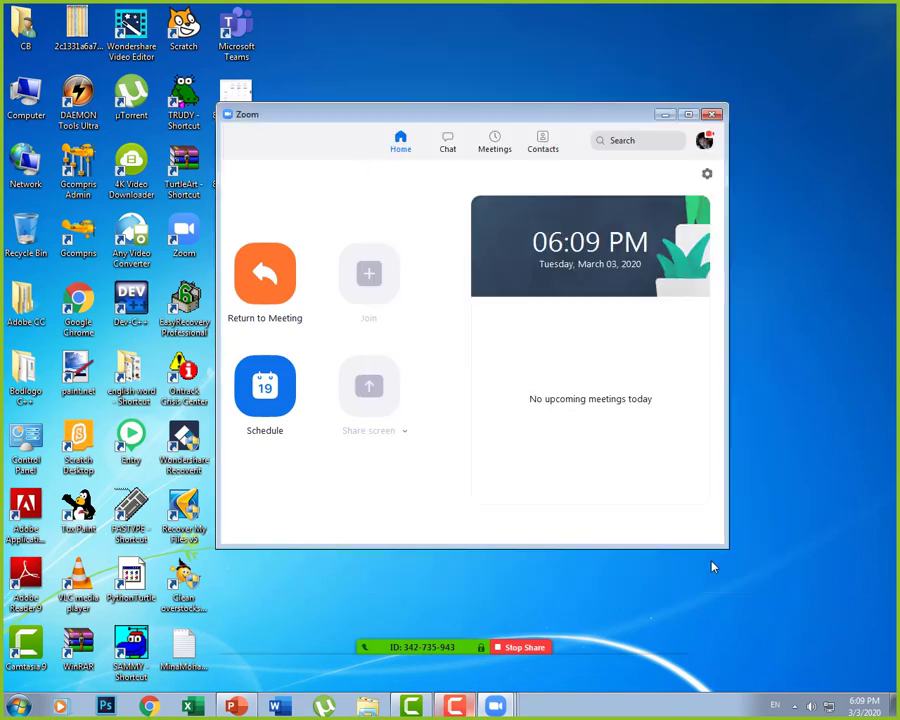
click(276, 398)
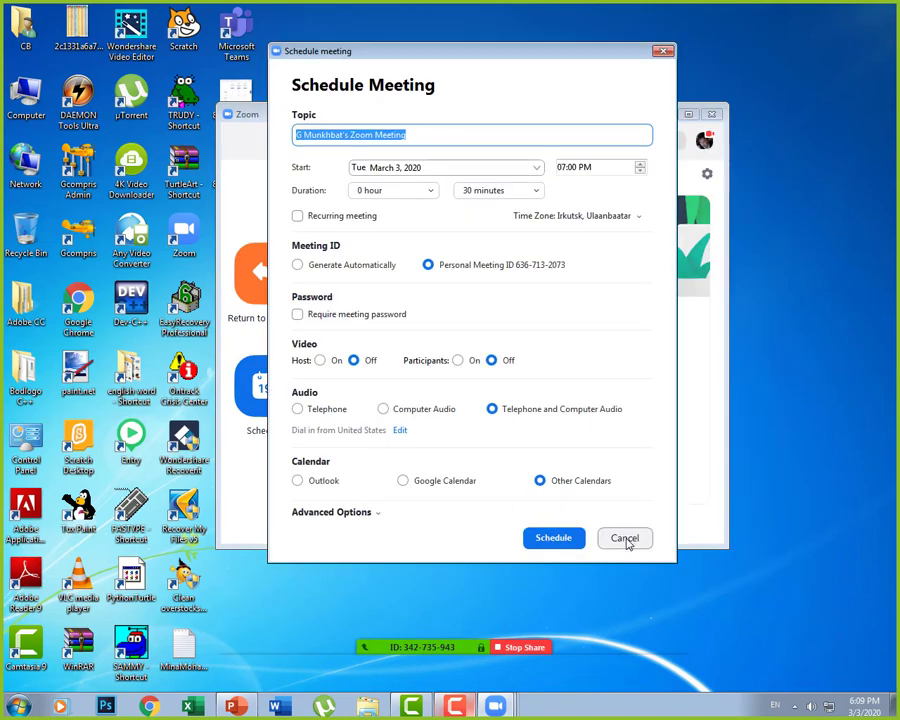
click(626, 540)
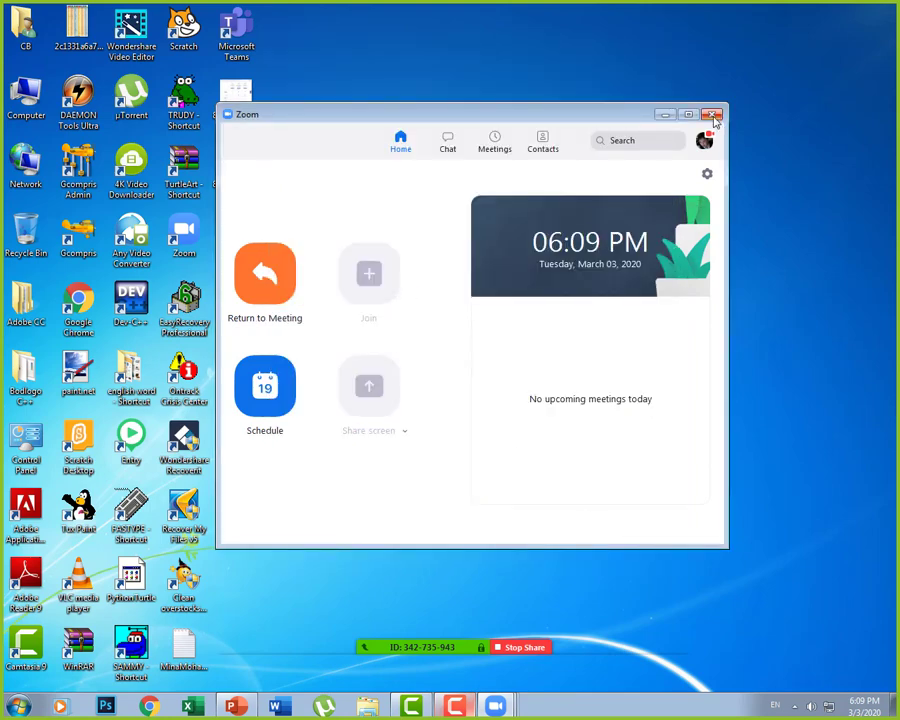
click(662, 116)
Step: Open and close the Start Video options dropdown in the meeting toolbar
mouse_move(480, 625)
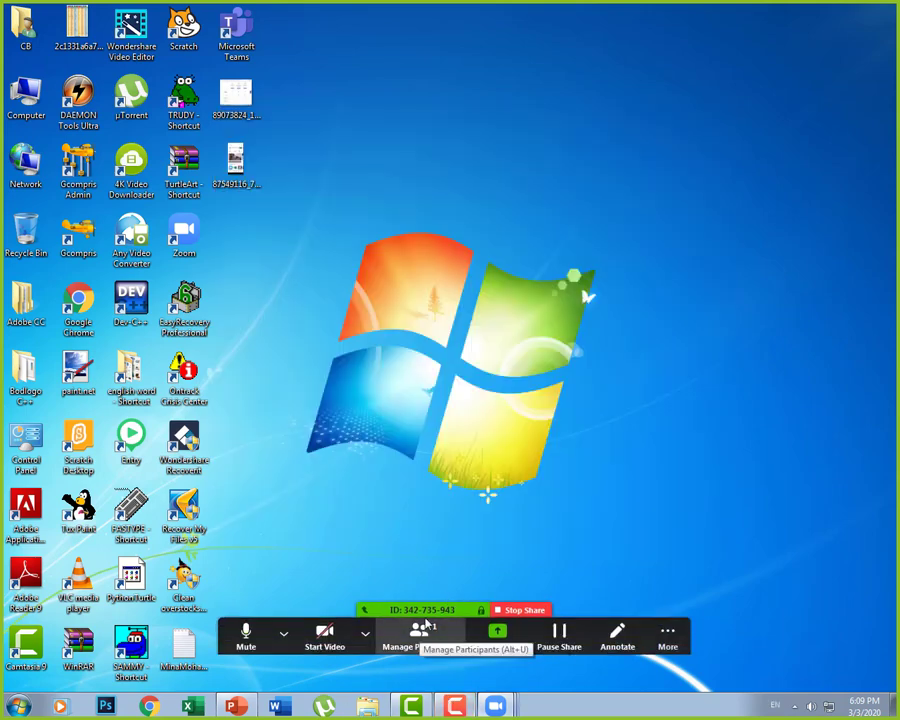
click(364, 632)
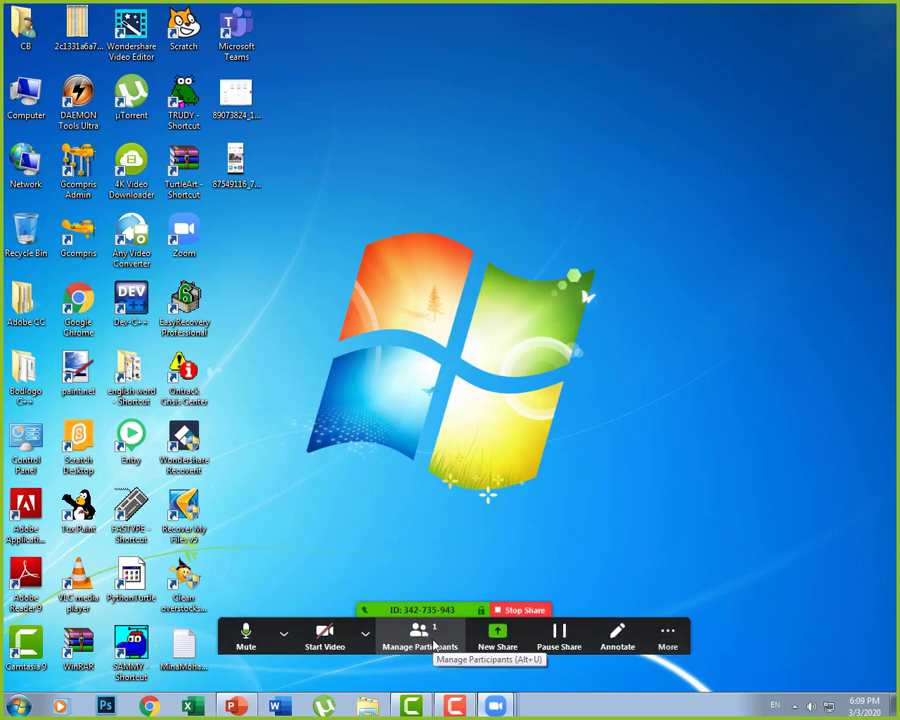
click(365, 632)
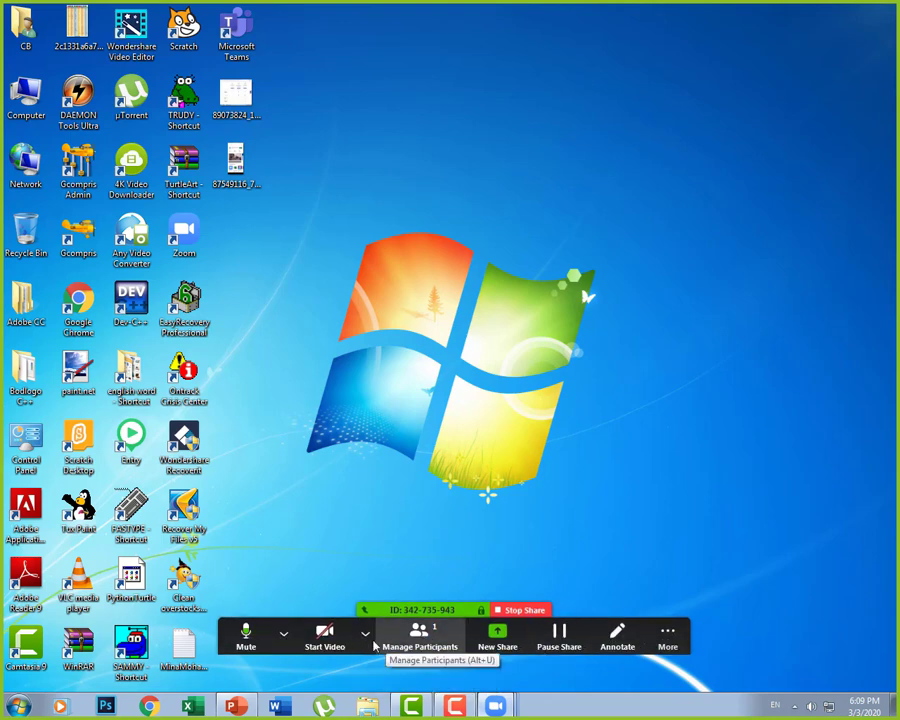
click(365, 632)
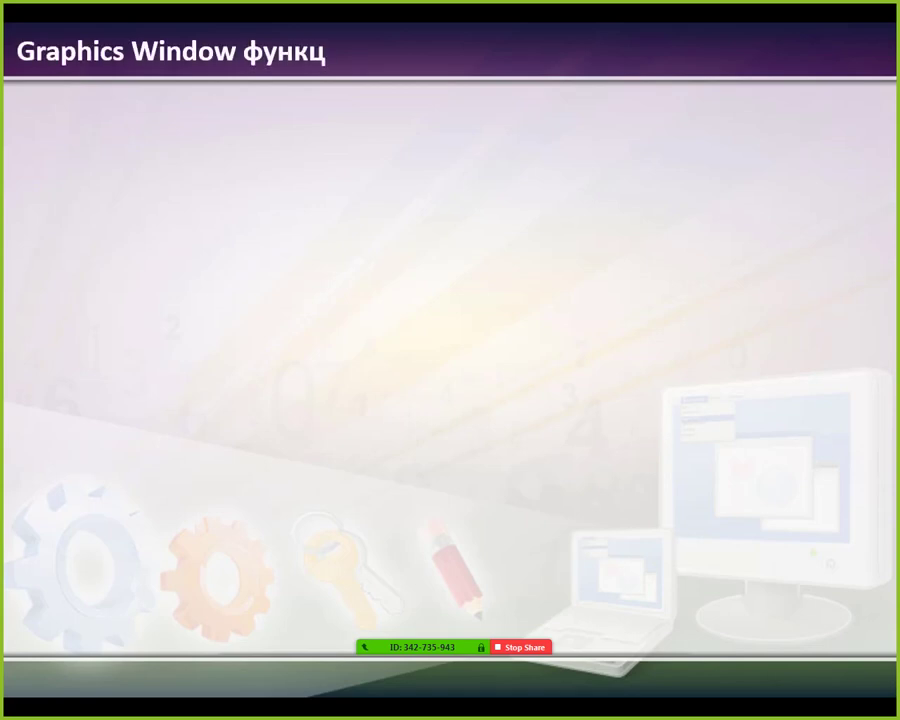
Step: Bring in the slide's intro text, then check the Mute and Start Video dropdown options
click(367, 386)
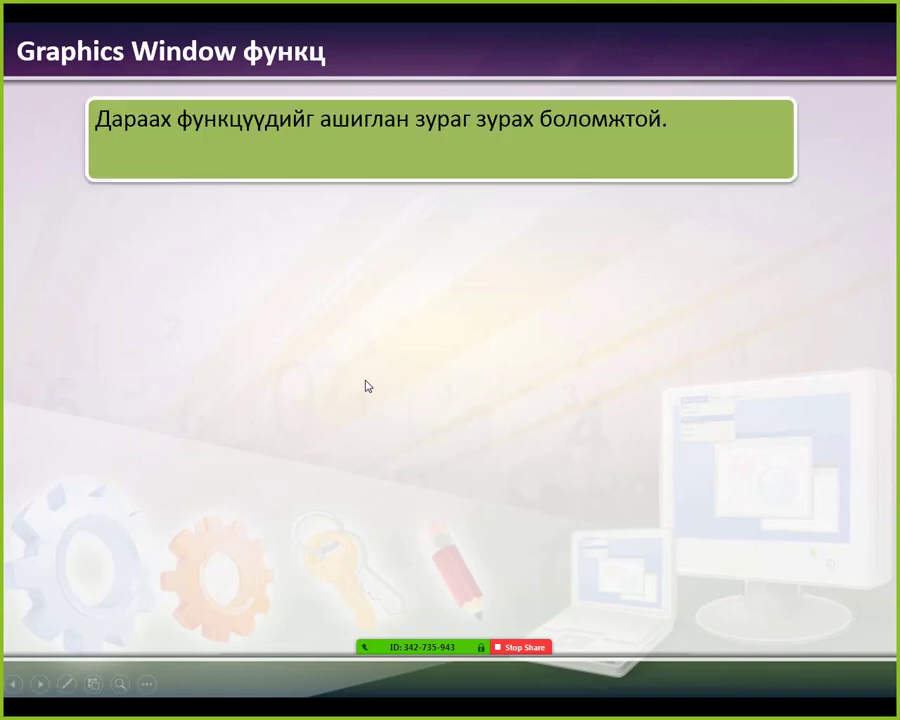
mouse_move(417, 655)
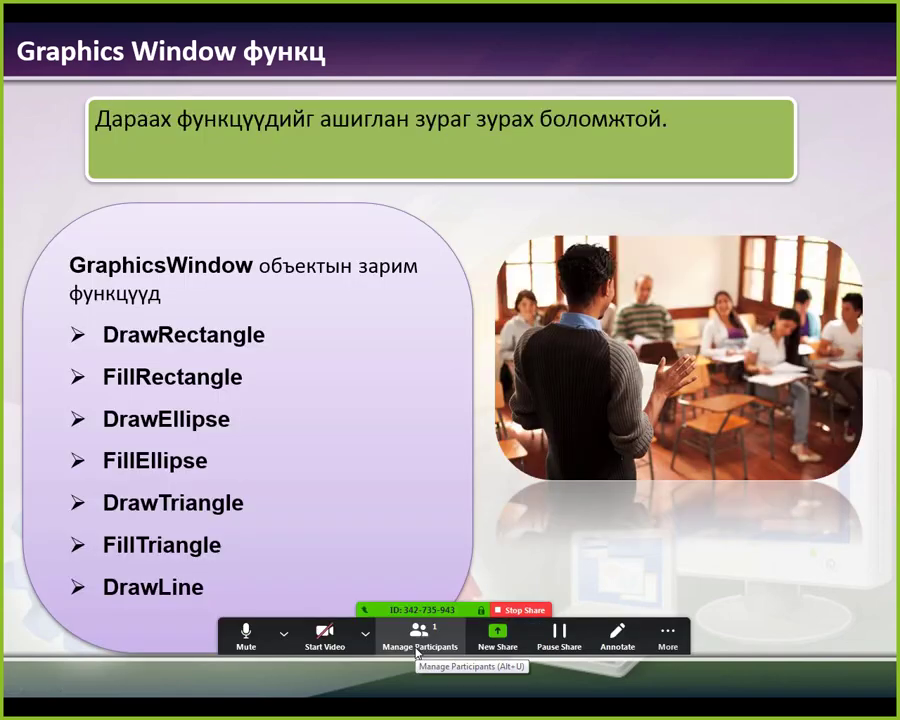
click(283, 632)
click(247, 637)
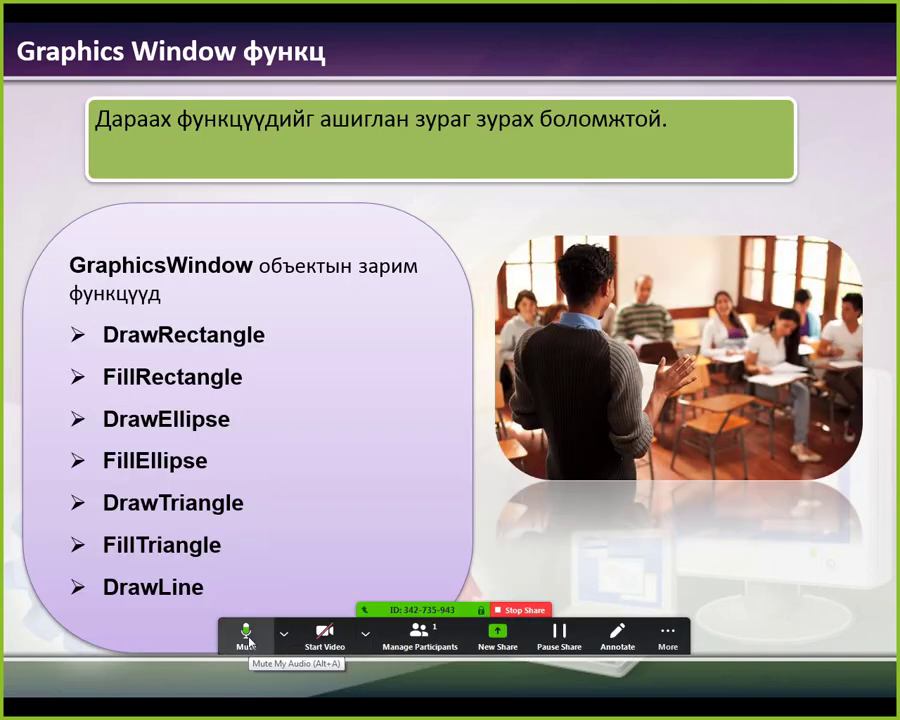
click(283, 632)
click(283, 632)
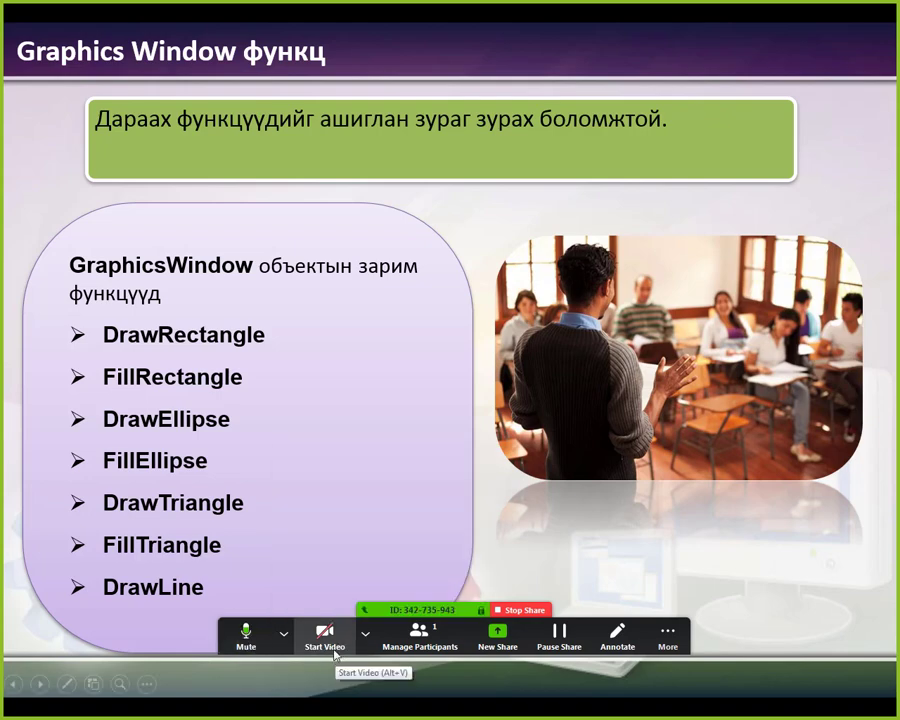
click(365, 632)
click(365, 632)
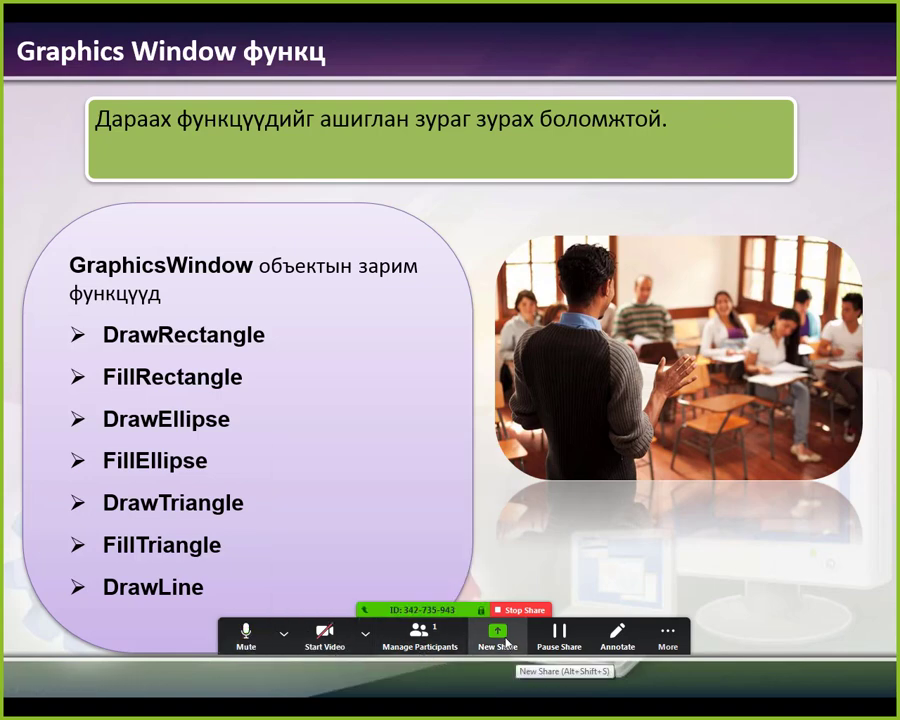